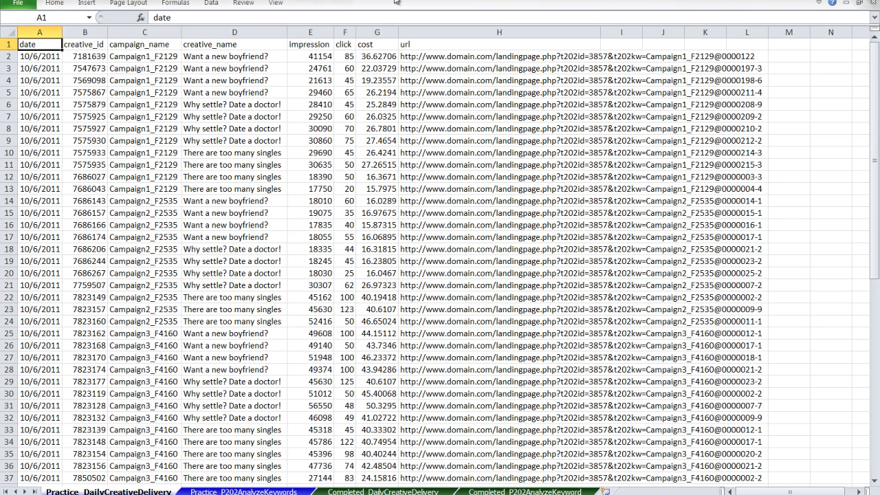
Select the header block from date through url down to row 5 to review it
key(shift+Right)
key(shift+Right)
key(shift+Right)
key(shift+Right)
key(shift+Right)
key(shift+Right)
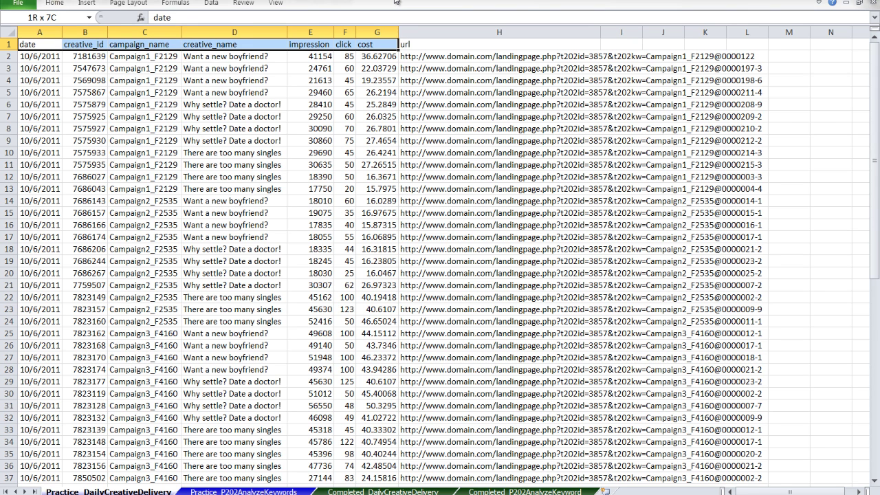
key(shift+Right)
key(shift+Down)
key(shift+Down)
key(shift+Down)
key(shift+Down)
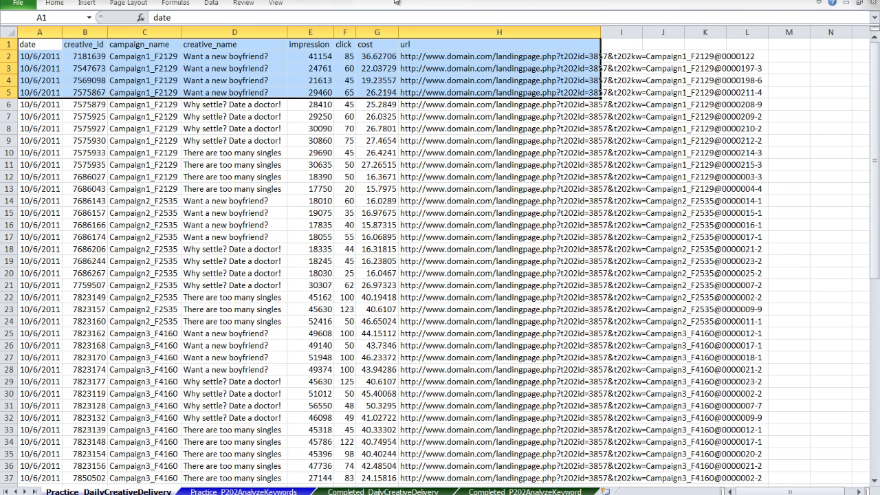
key(ctrl+Home)
key(Down)
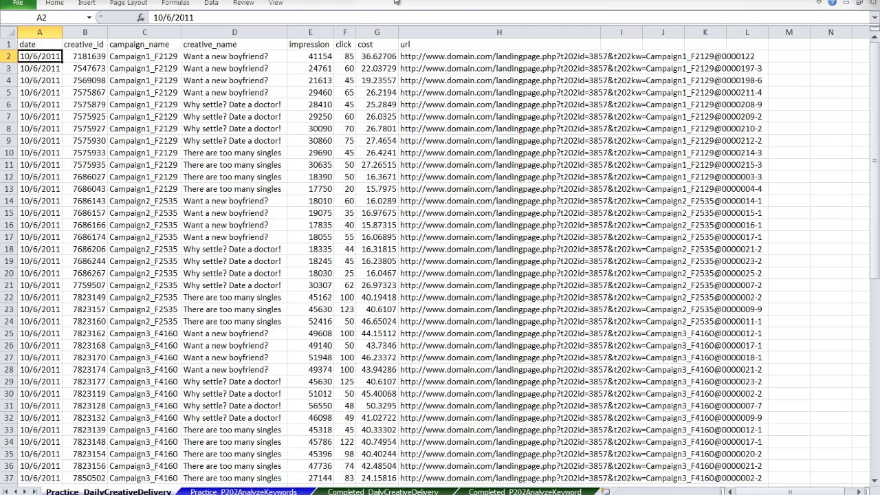
scroll(52, 277, down, 10)
scroll(45, 292, up, 10)
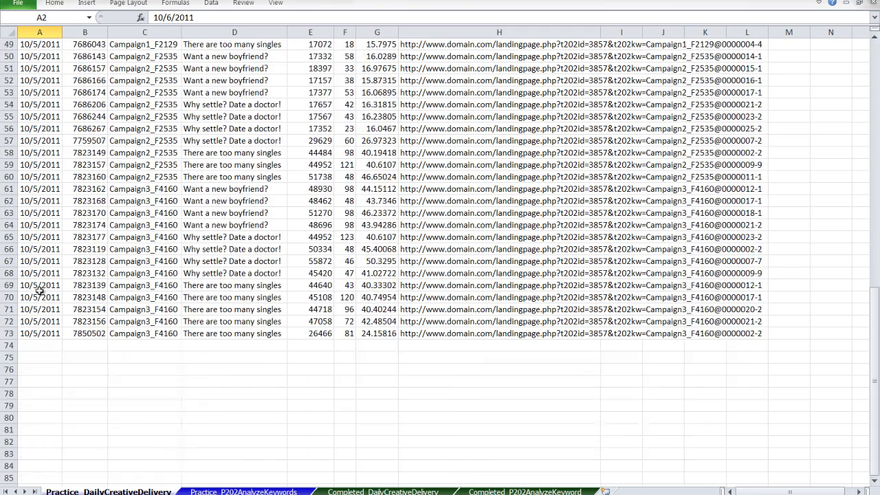
Inspect the campaign_name and creative_name values in row 2 against their headers
click(165, 59)
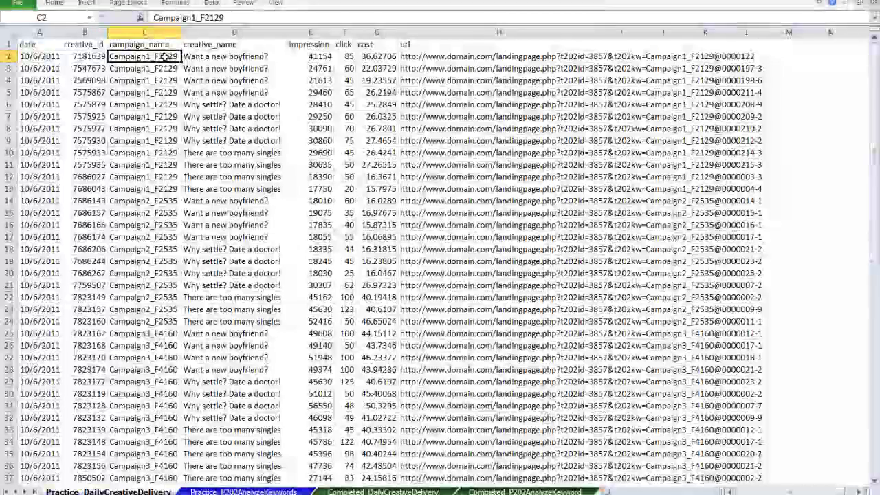
click(241, 56)
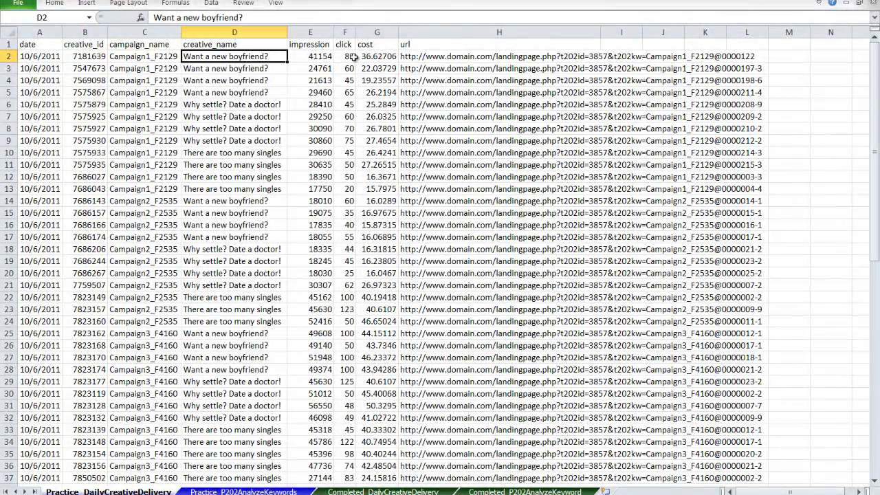
key(ctrl+Home)
key(Right)
key(Down)
key(Right)
key(Right)
key(Up)
key(Down)
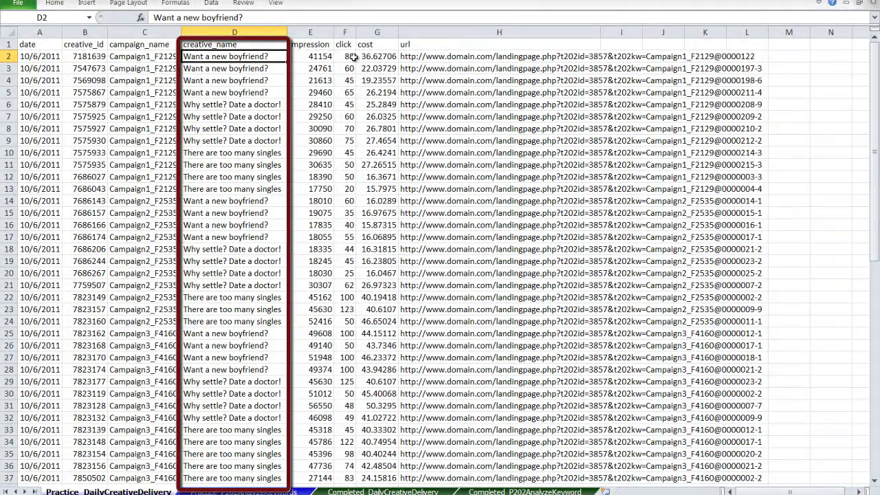
key(ctrl+Home)
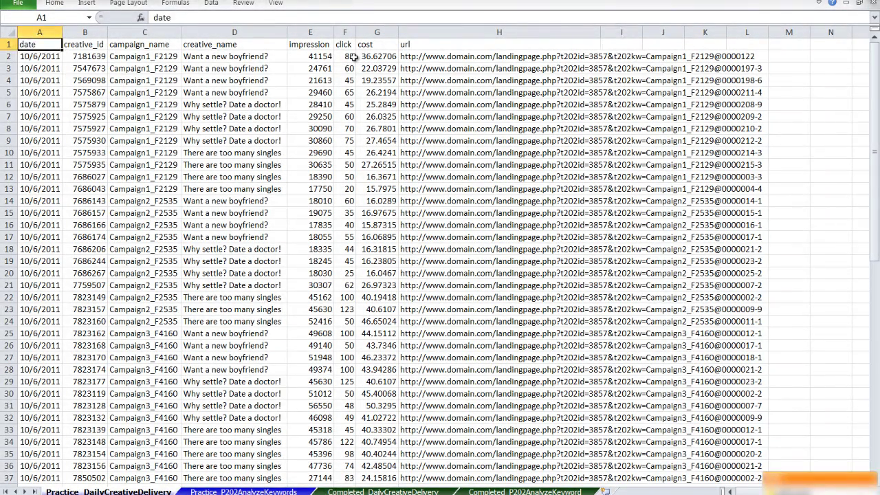
Enter the header 'Keyword' in the empty cell I1 beside the url column
key(ctrl+Right)
key(Right)
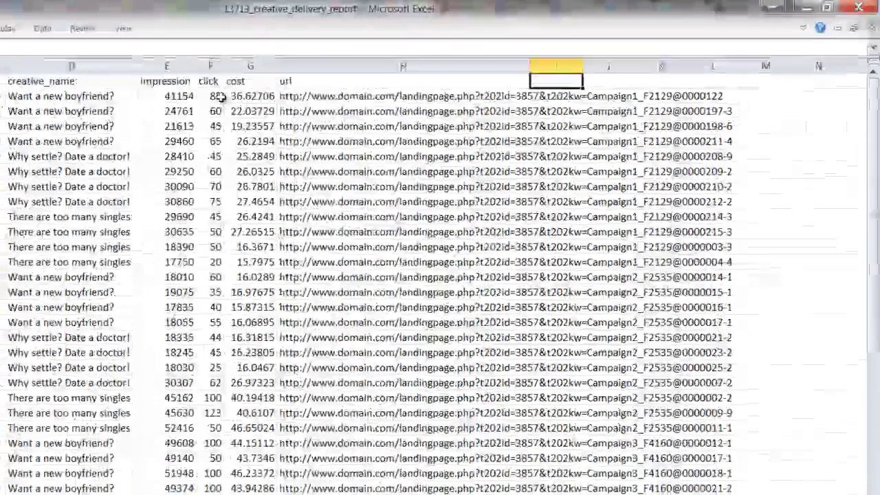
key(Down)
key(Left)
key(Right)
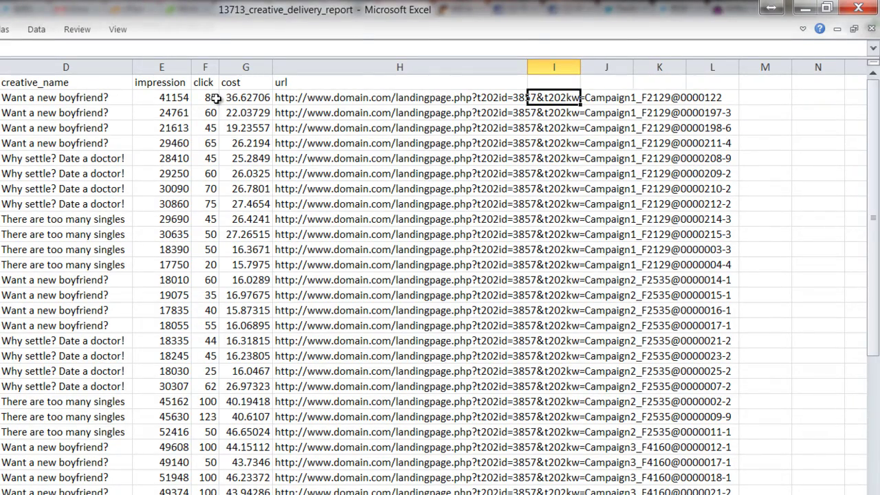
key(Up)
text(Key)
text(word)
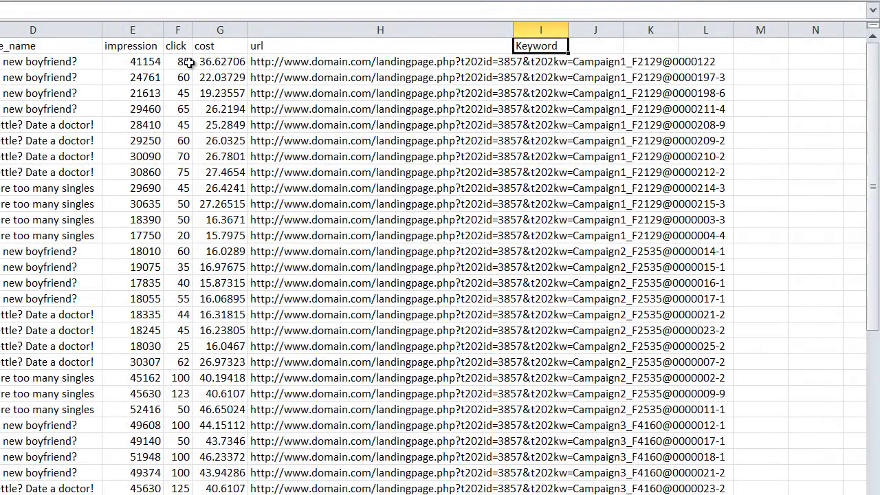
key(Return)
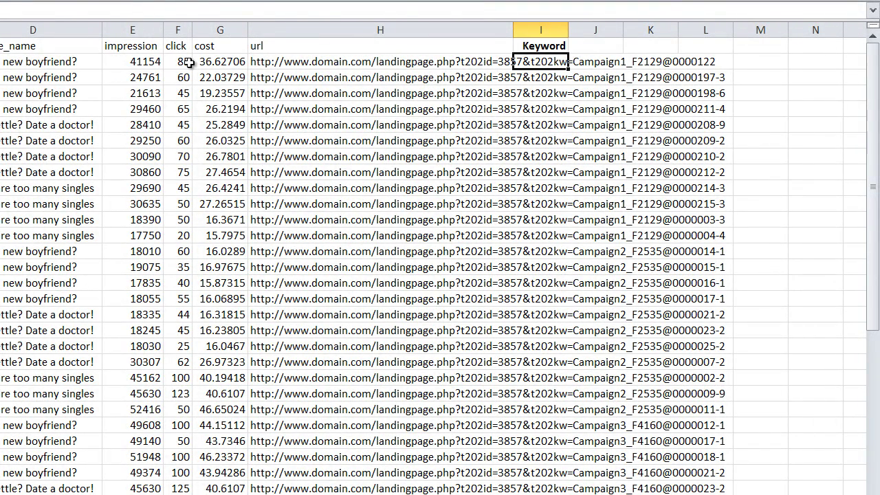
Review the URLs in column H and return to the empty Keyword cell I2
key(Left)
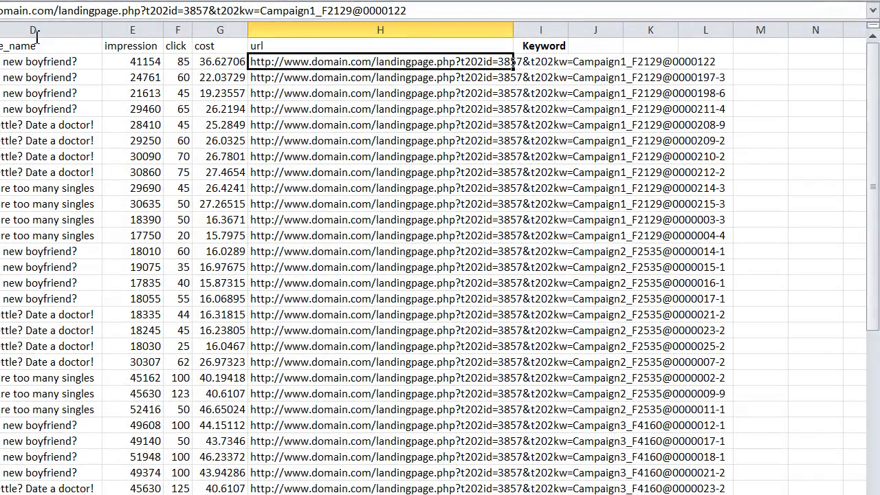
key(Down)
key(Down)
key(Down)
key(Down)
key(Down)
key(Down)
key(Down)
key(Down)
key(Down)
key(Down)
key(Down)
key(Down)
key(Down)
key(Down)
key(Down)
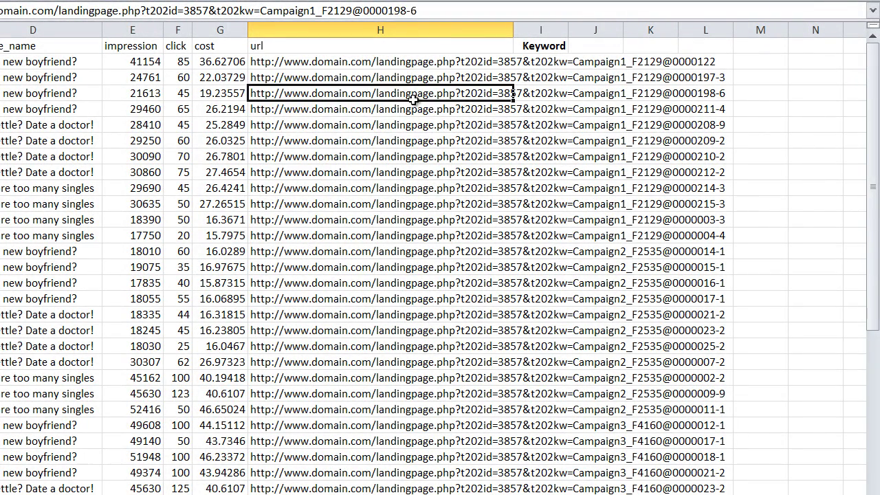
key(Up)
key(Up)
key(Up)
key(Up)
key(Up)
key(Up)
key(Up)
key(Up)
key(Up)
key(Up)
key(Up)
key(Up)
key(Up)
key(Up)
key(Up)
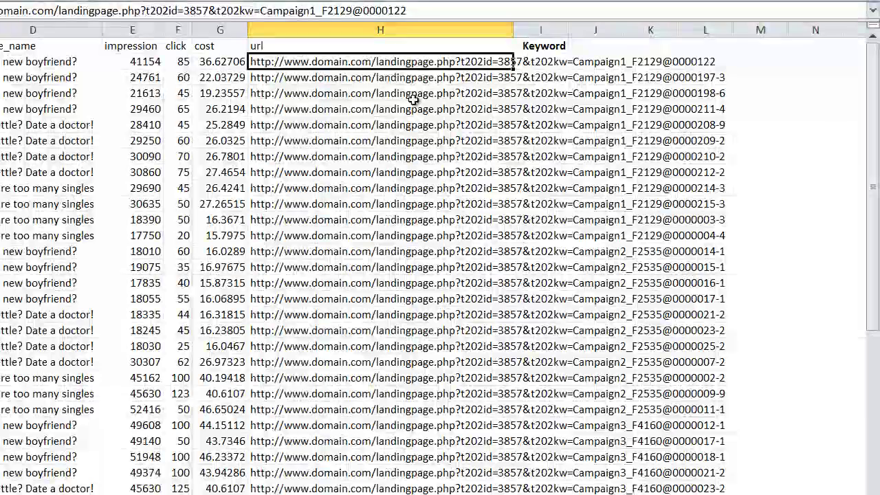
key(Right)
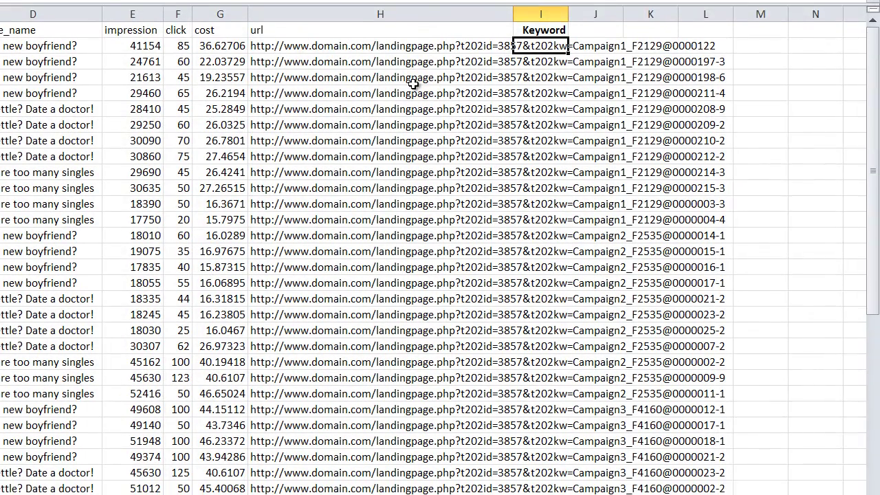
Enter =MID(H2,FIND("kw=",H2),200) in I2 to pull text from the row 2 URL
text(=)
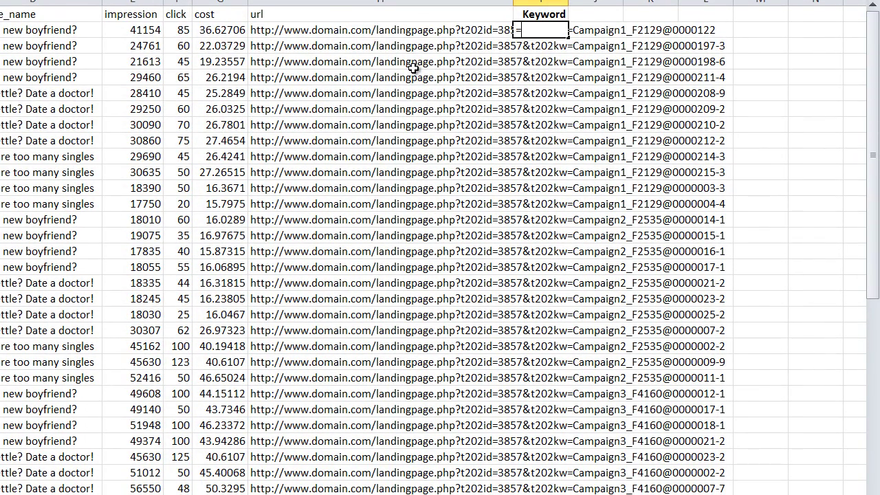
text(mid()
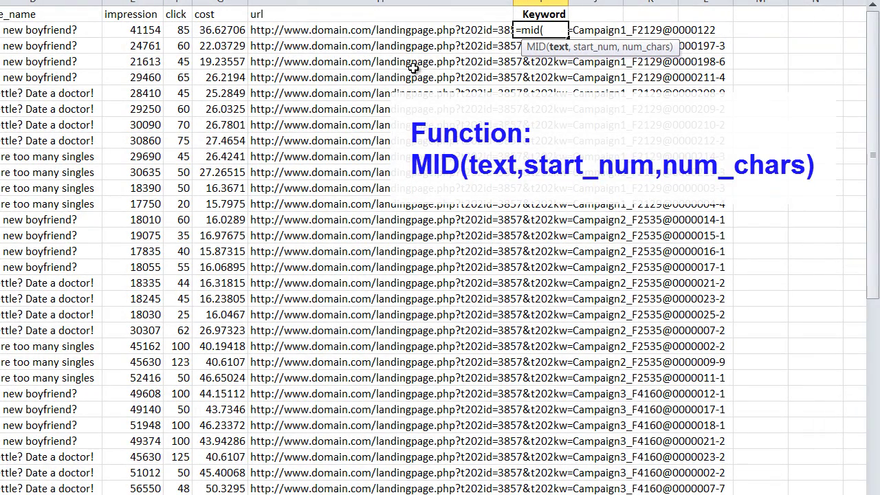
key(Left)
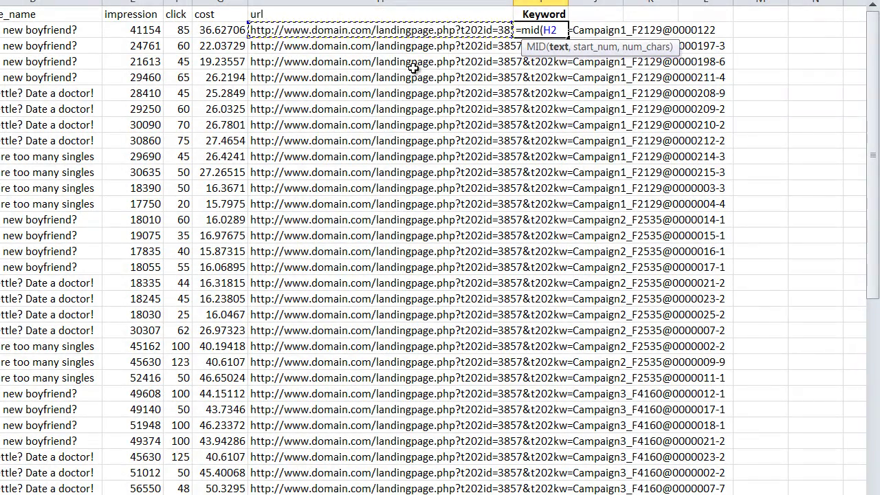
text(,)
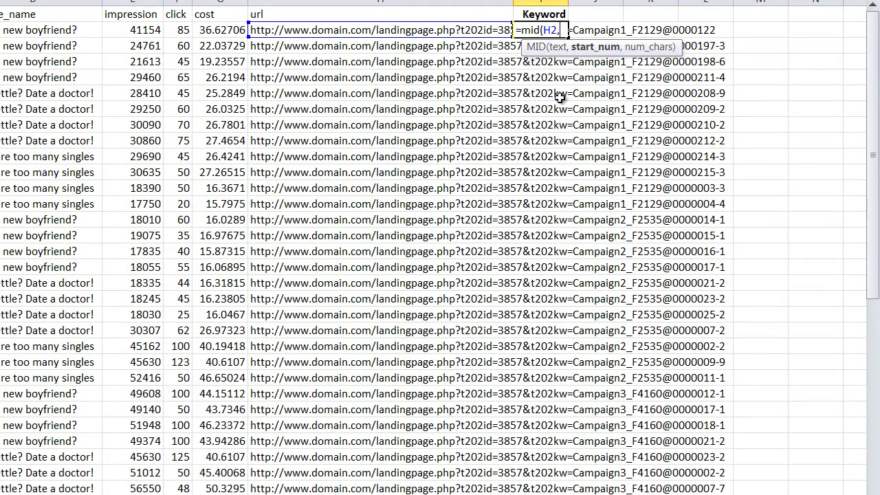
text(find()
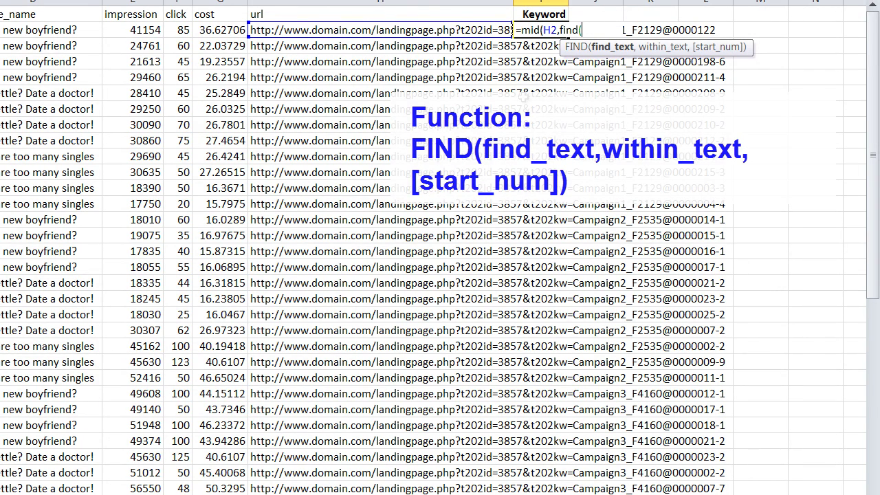
text("k)
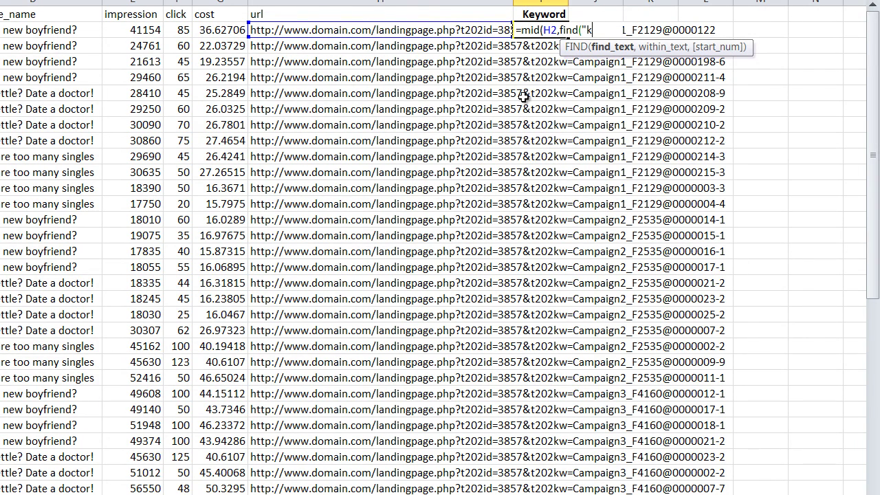
text(w=",)
key(Left)
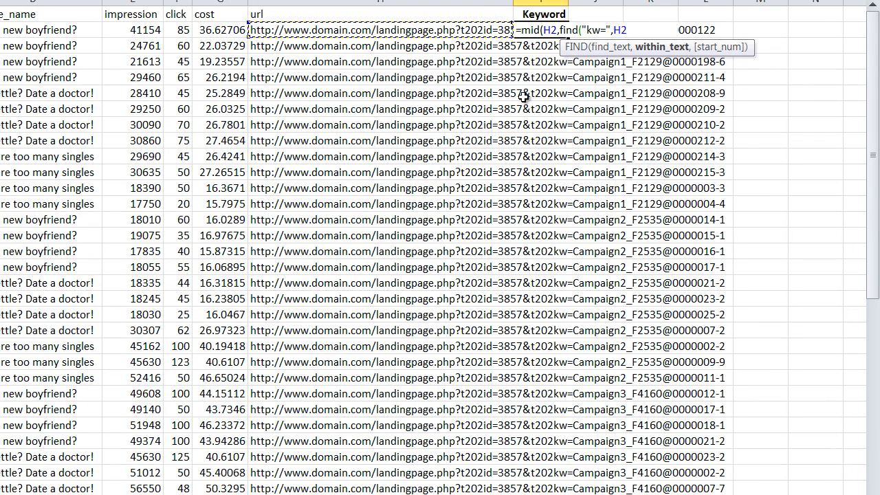
text(),)
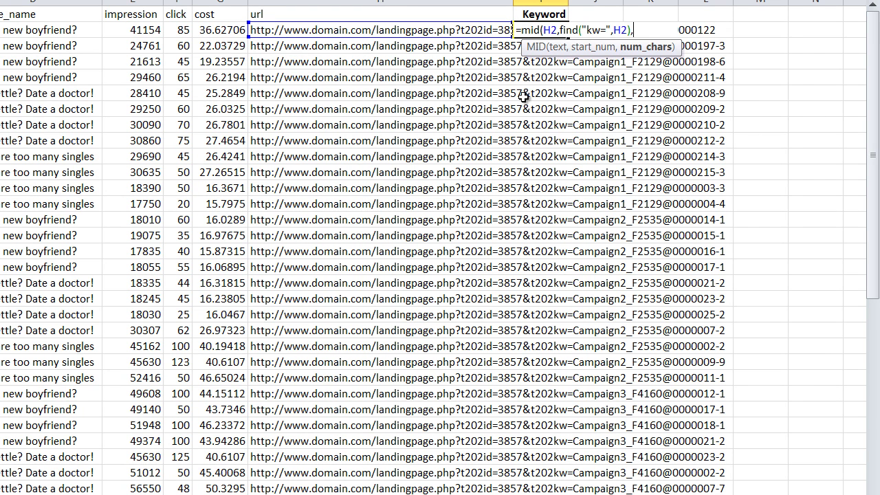
text(200))
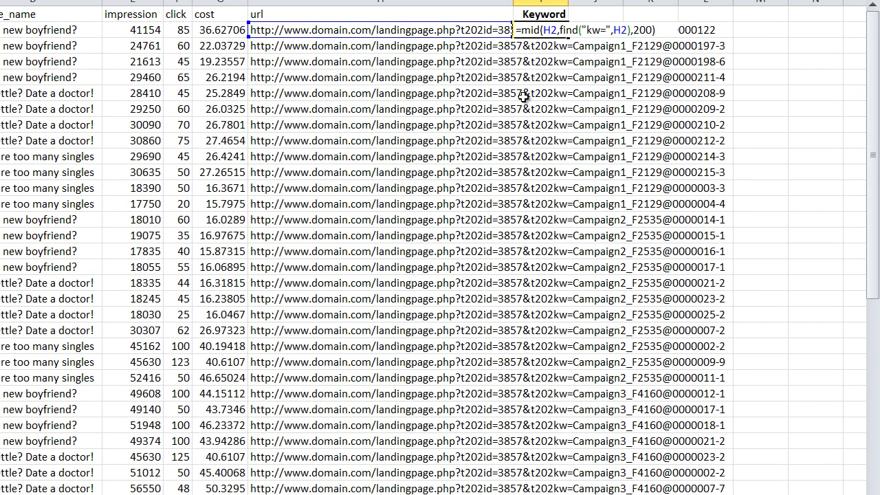
key(ctrl+Return)
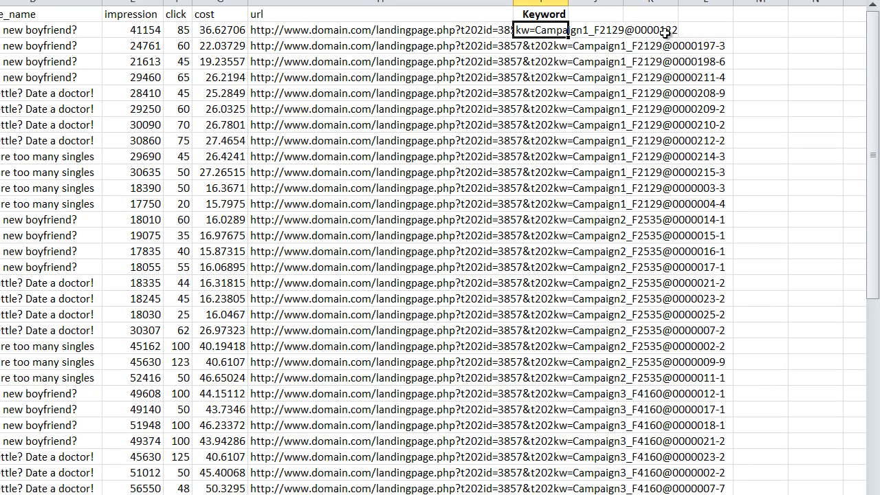
Add +3 after FIND so I2 returns Campaign1_F2129@0000122
key(F2)
key(Left)
key(Left)
key(Left)
key(Left)
key(Left)
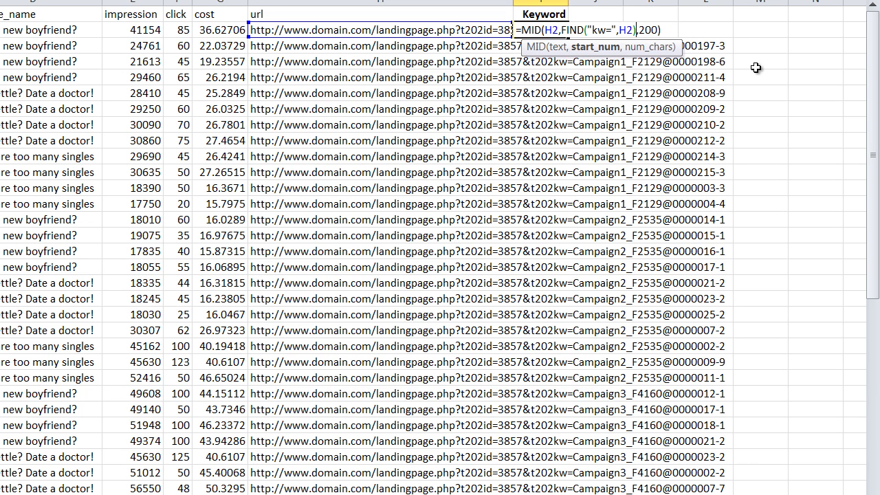
text(+3)
key(ctrl+Return)
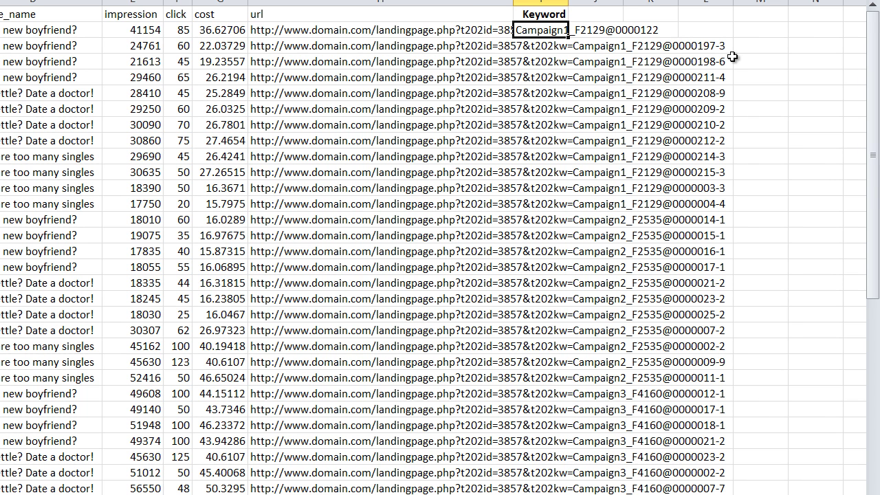
key(Down)
key(Down)
key(Down)
key(Down)
key(Down)
key(Down)
key(Down)
key(Down)
key(Down)
key(Up)
key(Up)
key(Up)
key(Up)
key(Up)
key(Up)
key(Up)
key(Up)
key(Up)
key(Left)
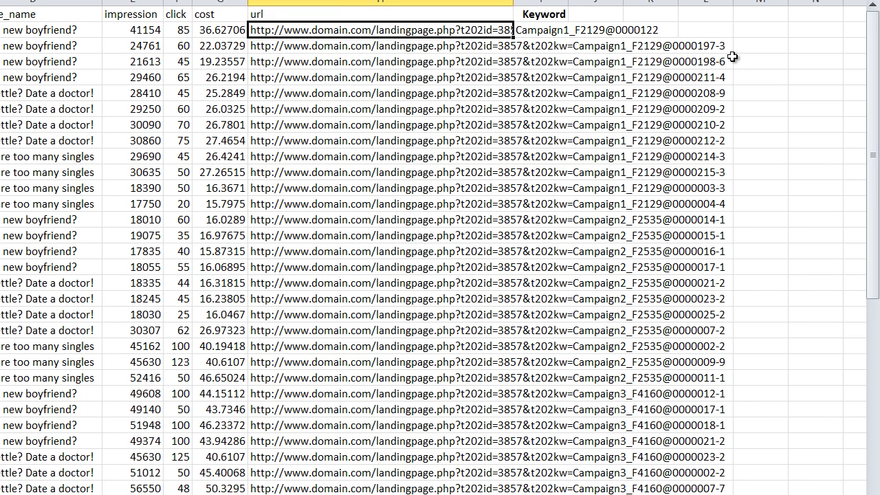
key(ctrl+Down)
key(Right)
key(ctrl+shift+Up)
key(ctrl+d)
key(Up)
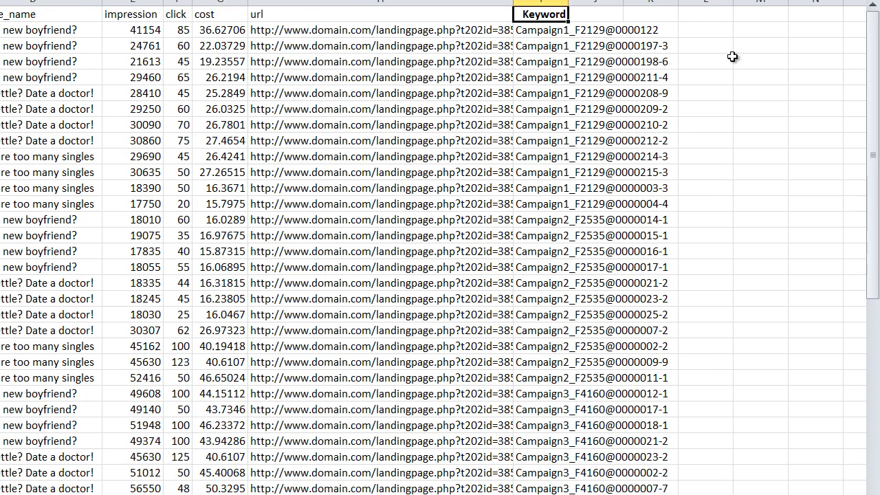
key(Down)
key(ctrl+shift+Down)
key(alt+h)
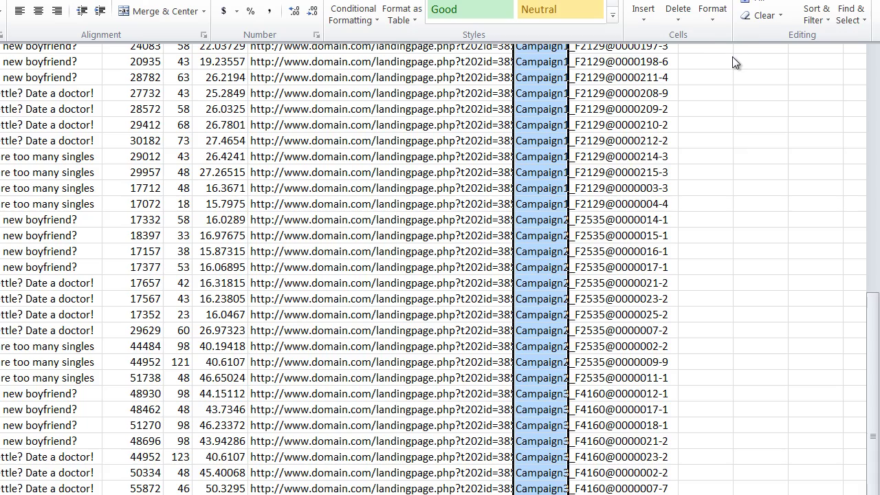
key(o)
key(i)
key(shift+BackSpace)
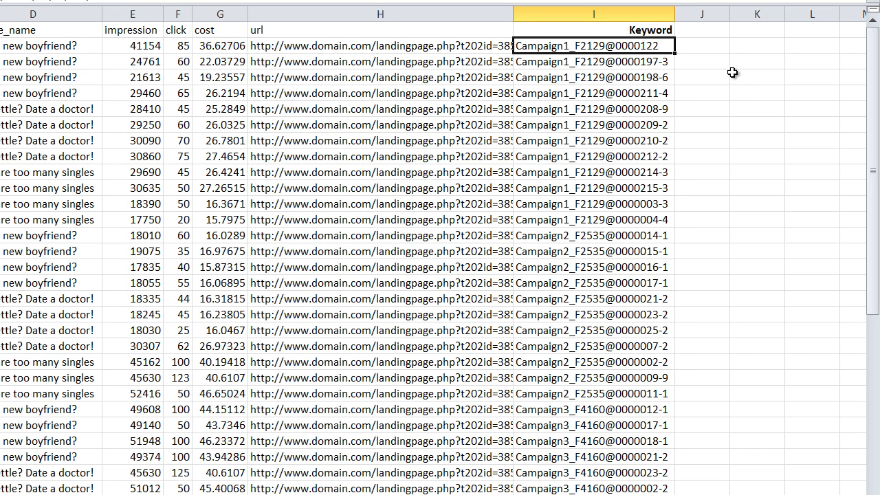
key(shift+Down)
key(shift+Down)
key(shift+Down)
key(shift+Down)
key(shift+Down)
key(shift+Down)
key(shift+Down)
key(shift+Down)
key(shift+Down)
key(shift+Down)
key(shift+Down)
key(shift+Down)
key(shift+BackSpace)
Left-align the Keyword header in I1
key(ctrl+z)
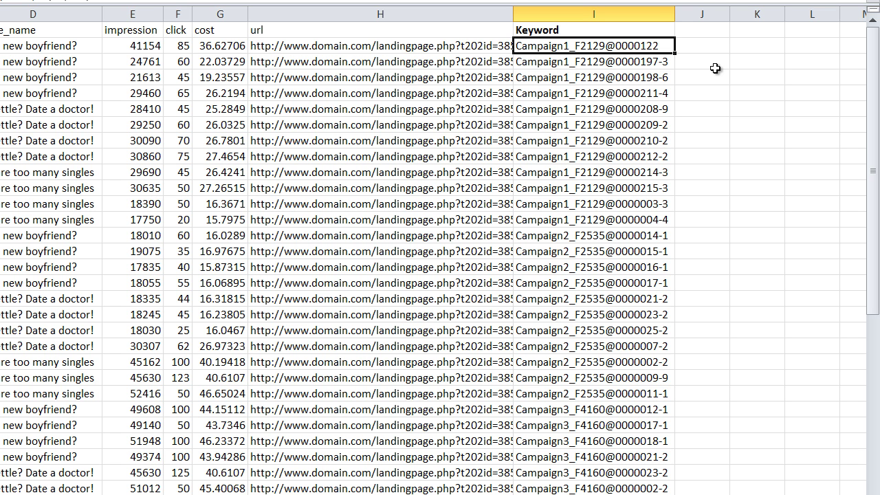
key(shift+Down)
key(shift+Down)
key(shift+Down)
key(shift+Down)
key(shift+Down)
key(shift+Down)
key(shift+Up)
key(shift+Up)
key(shift+Up)
key(shift+Up)
key(shift+Up)
key(shift+Up)
Enter the headers Gender, Age Starting, Age Ending and Image Code into J1:M1
key(Right)
key(Up)
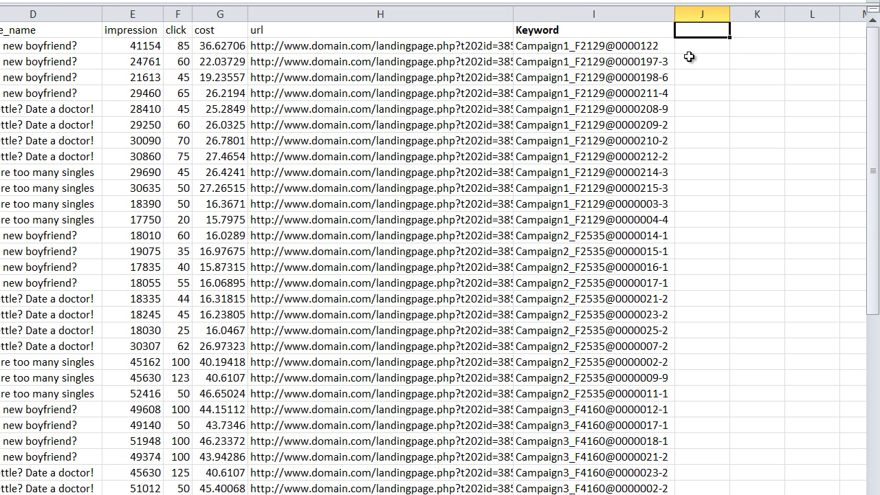
text(Gender)
key(Tab)
text(Age Starting)
key(Tab)
text(Age Ending)
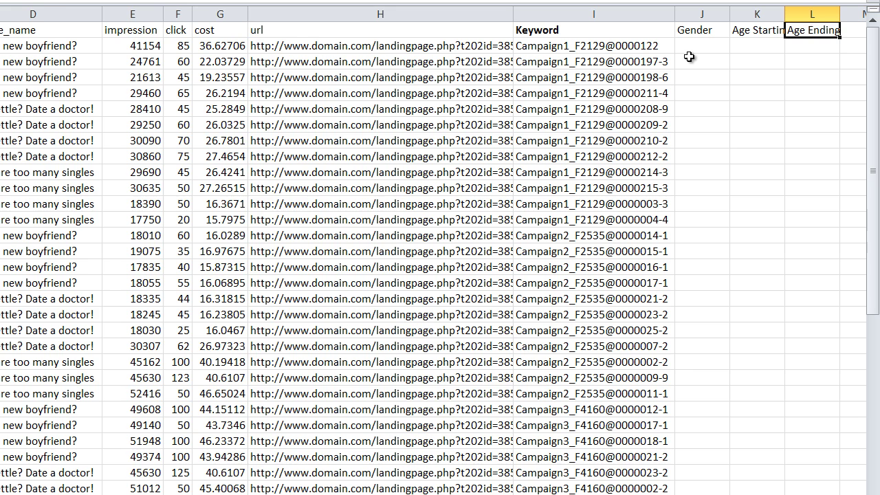
key(Tab)
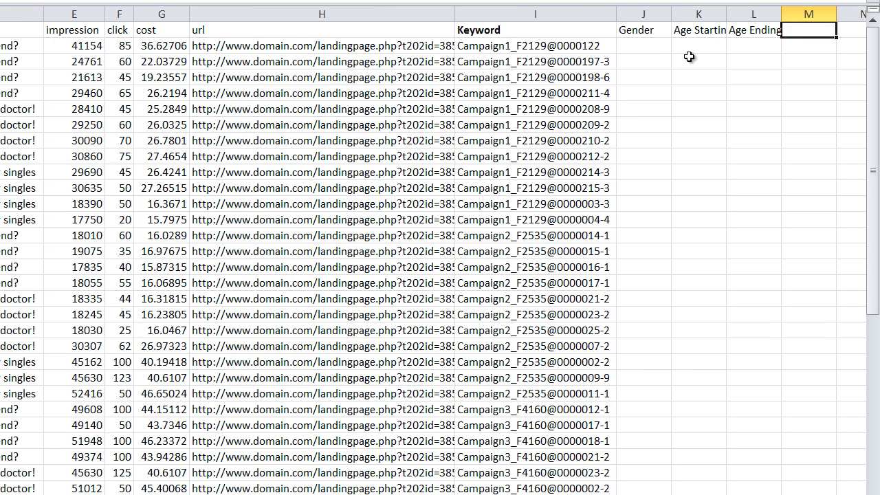
text(Image Chode)
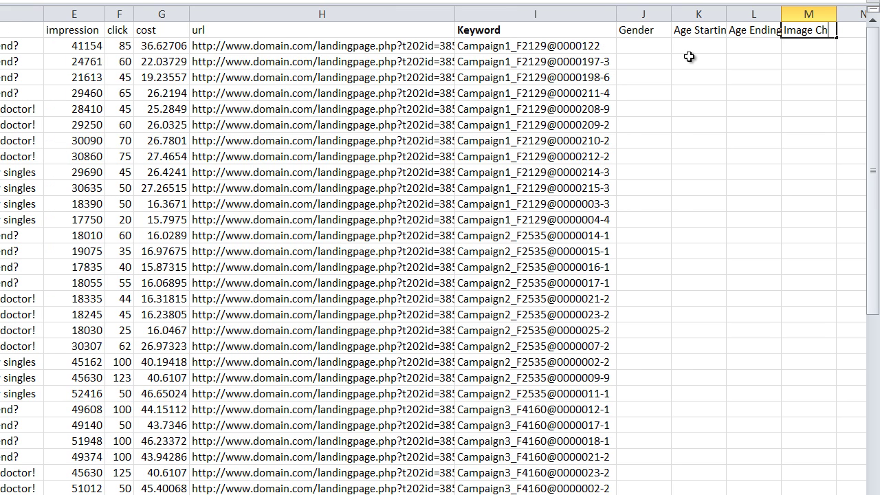
key(BackSpace)
key(BackSpace)
key(BackSpace)
text(ode)
key(ctrl+Return)
key(shift+Left)
key(shift+Left)
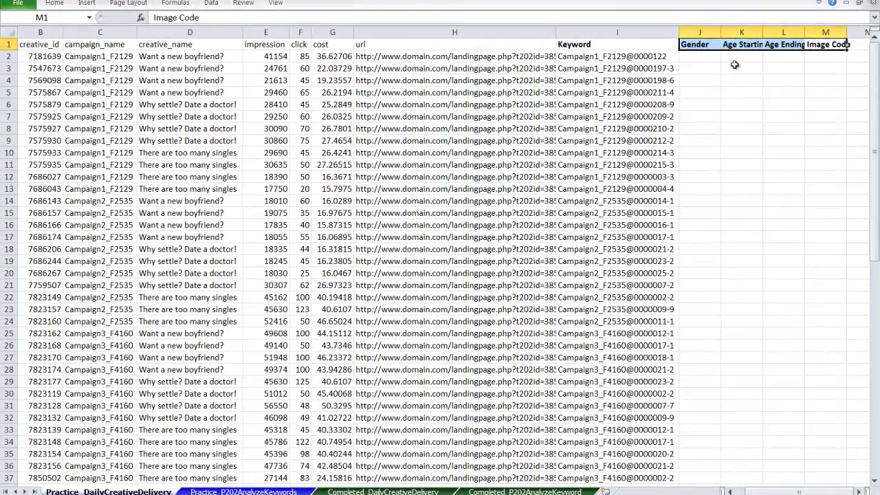
Enter =MID(I2,11,1) in J2 so it returns the gender letter F
key(Down)
key(Left)
key(Left)
key(Left)
text(=mid(I2)
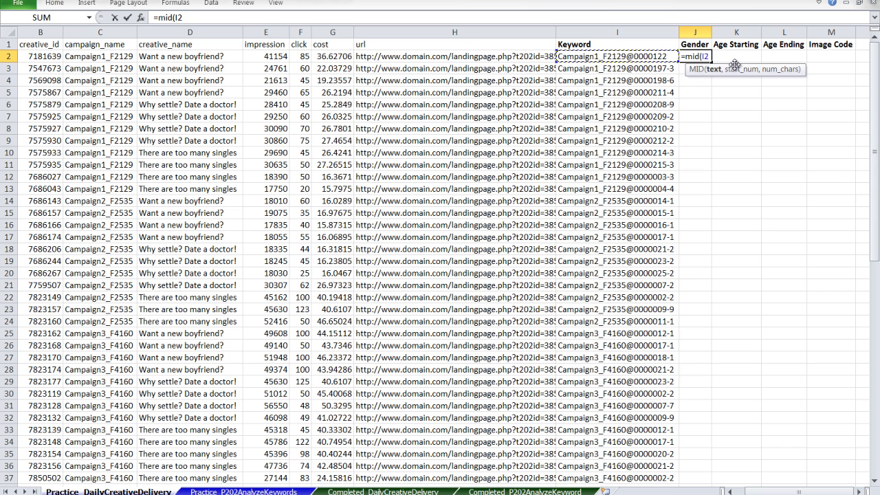
text(,)
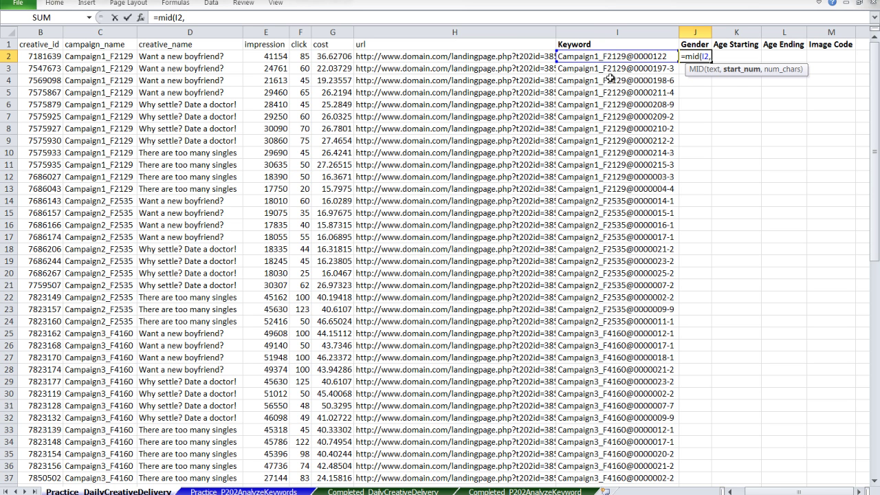
text(11,1)
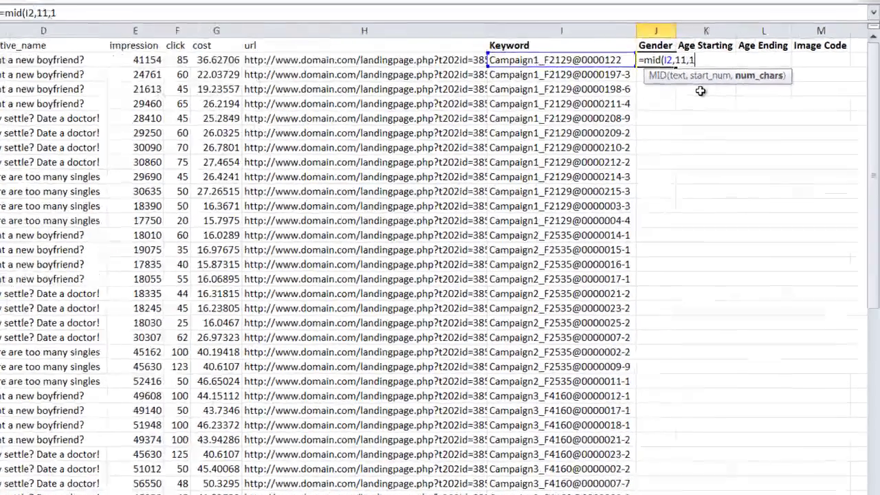
key(Return)
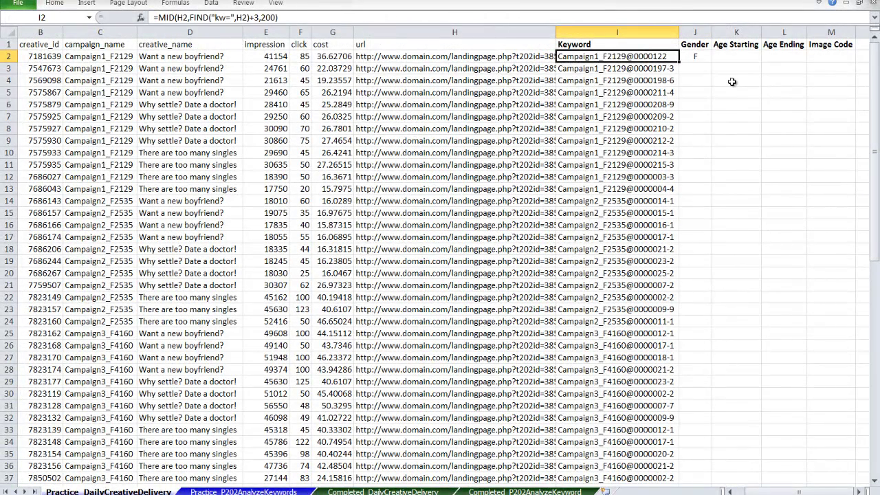
key(Right)
key(Right)
key(Left)
key(Right)
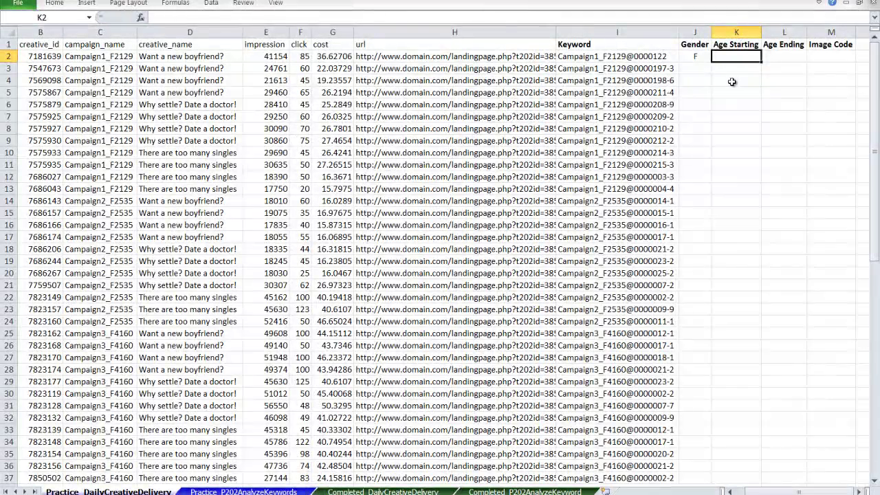
key(Right)
Enter =MID(I2,12,2) in K2 to get the starting age 21
key(Left)
key(Left)
key(Right)
text(=)
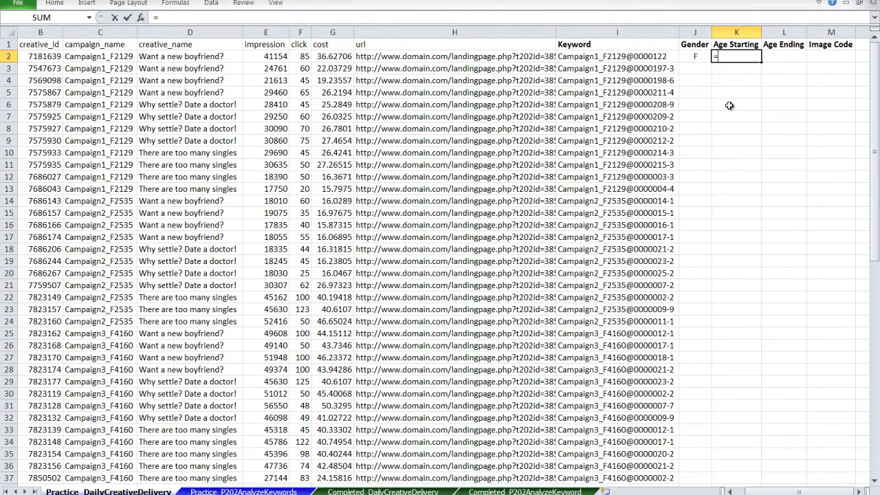
text(mid()
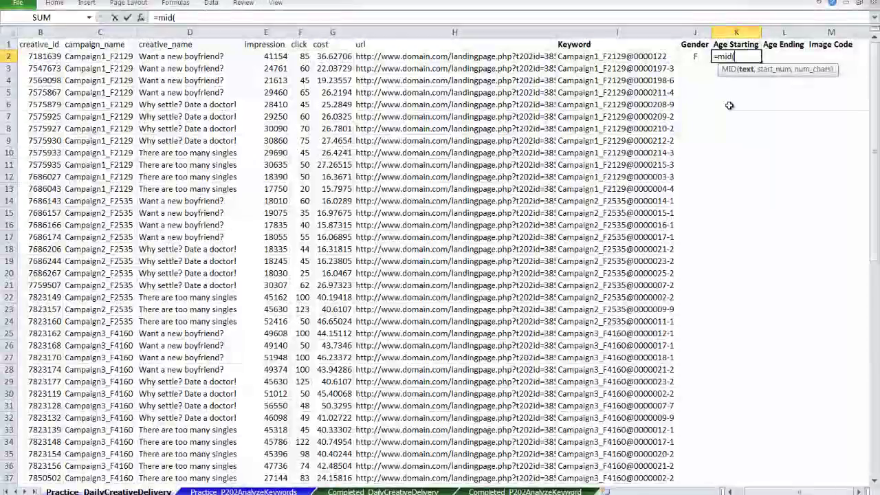
key(Left)
key(Left)
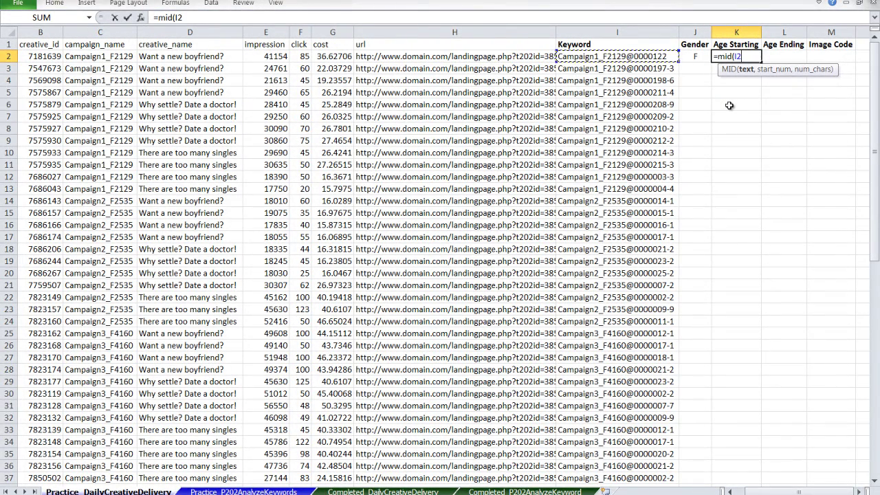
text(,)
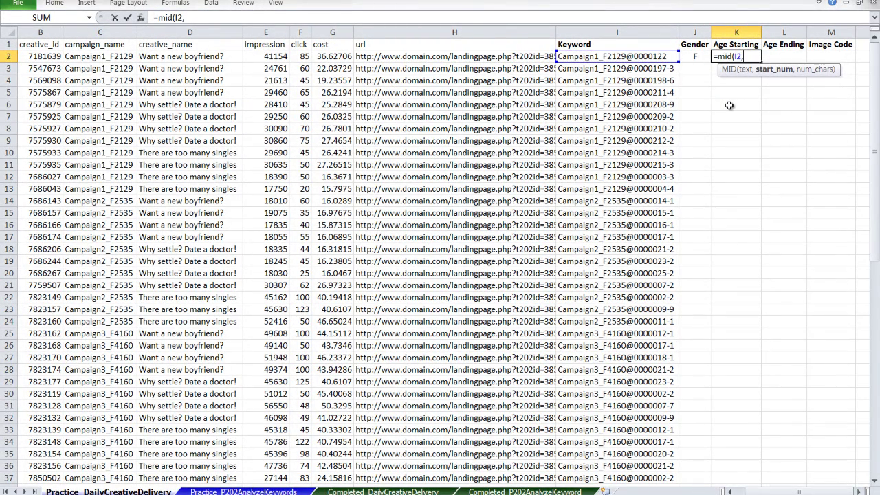
text(12,2)
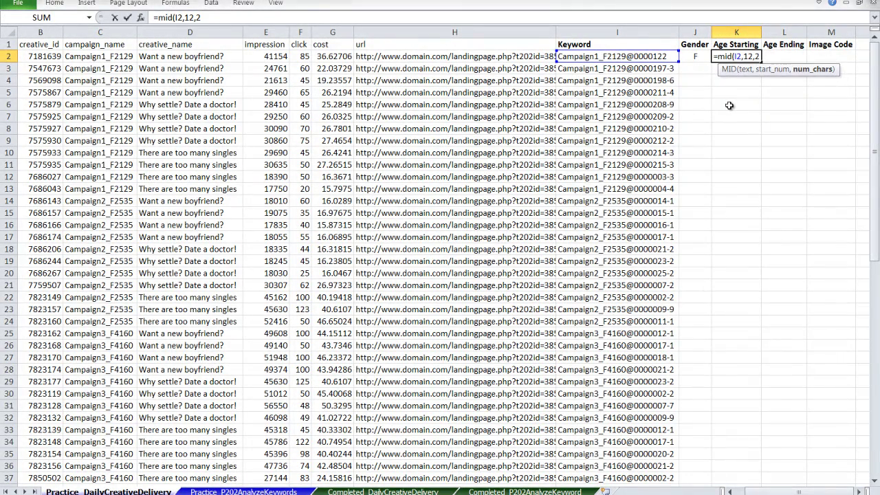
text())
key(Tab)
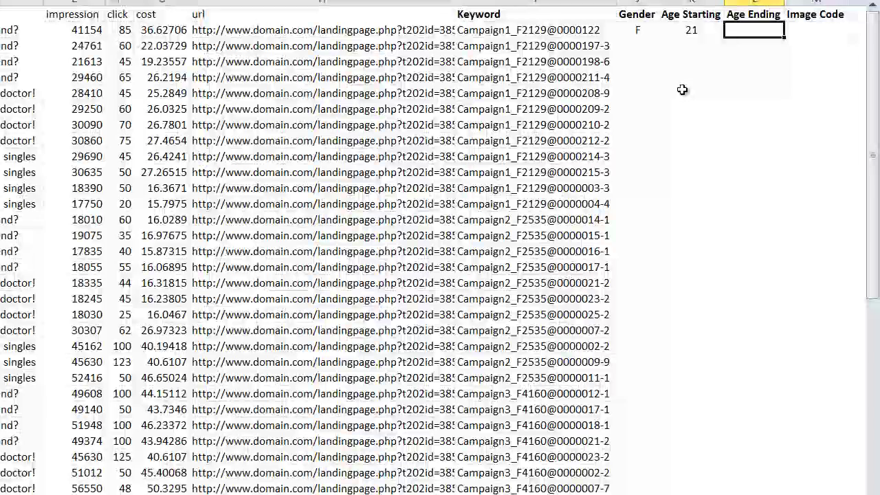
Enter =MID(I2,14,2) in L2 to get the ending age 29
text(=mid()
key(Left)
key(Down)
key(Left)
key(Up)
key(Left)
text(,14,2))
key(ctrl+Return)
Check the Gender, Age Starting and Age Ending results across row 2
key(Left)
key(Right)
key(Left)
key(Left)
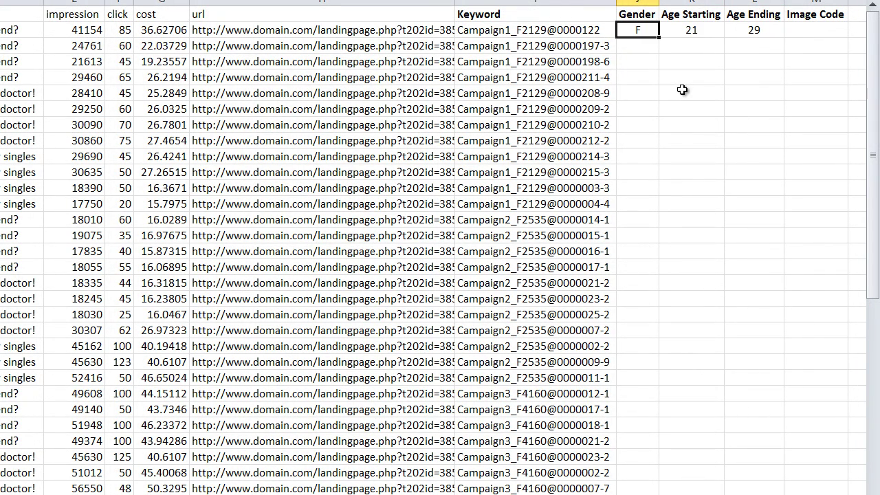
key(Right)
key(Right)
key(Left)
key(Left)
key(Left)
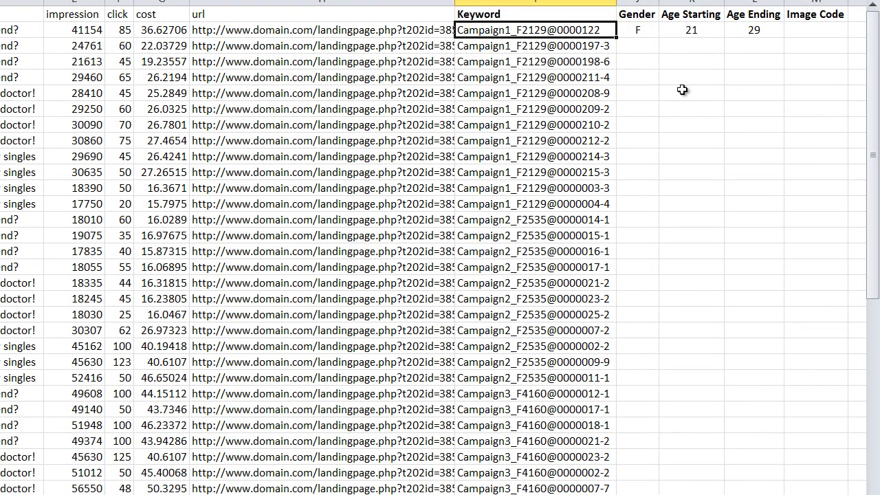
key(Right)
key(Right)
key(Right)
key(Left)
key(Left)
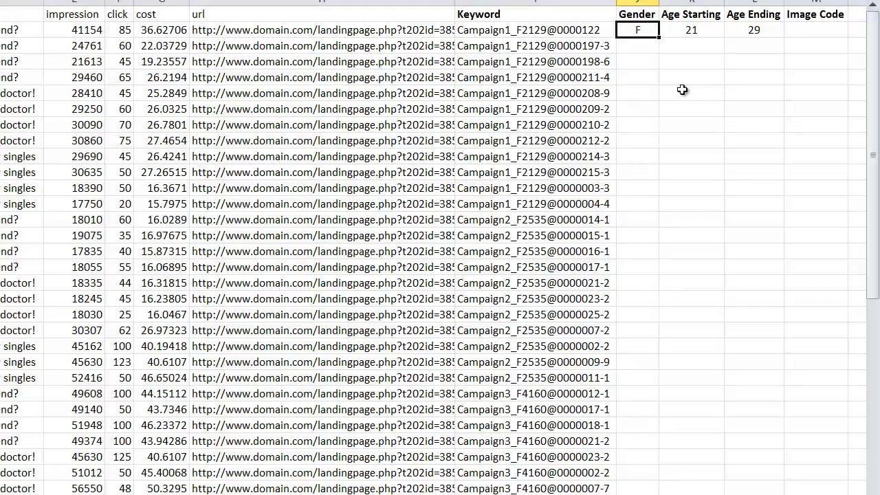
key(shift+Right)
key(shift+Right)
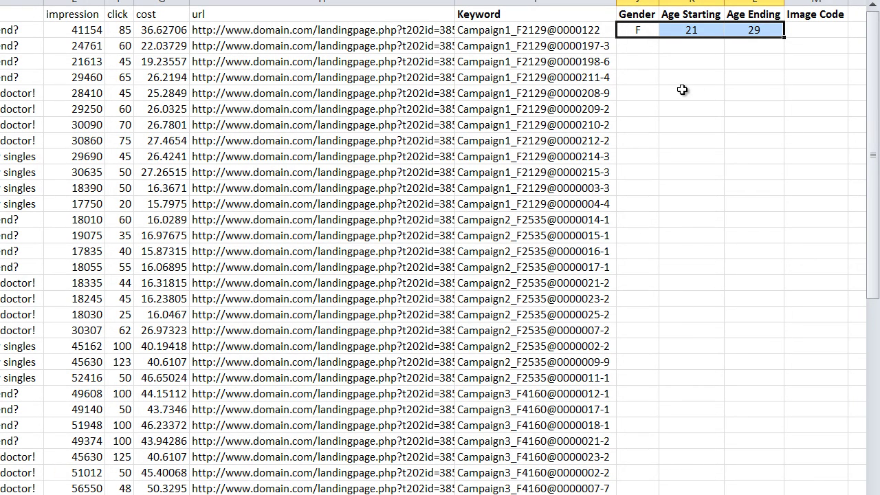
key(Right)
key(Right)
key(Right)
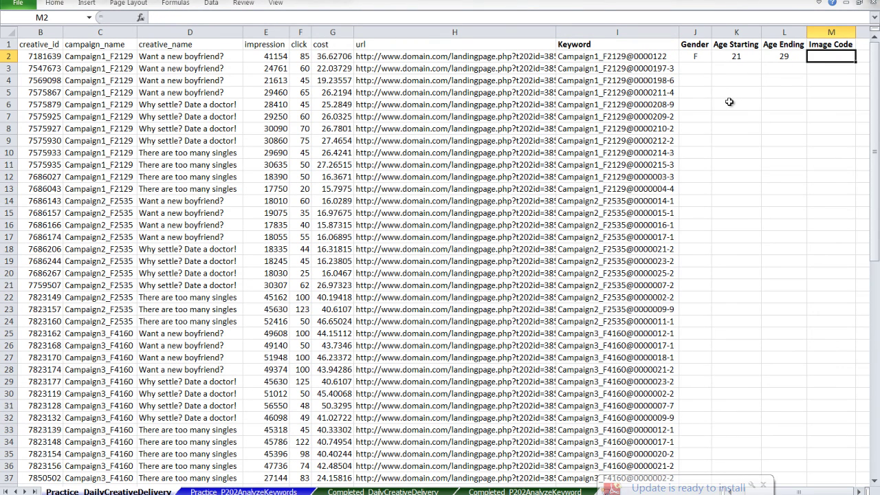
Enter =MID(I2,FIND("@",I2)+1,7) in M2 to return the image code 0000122
text(=mid()
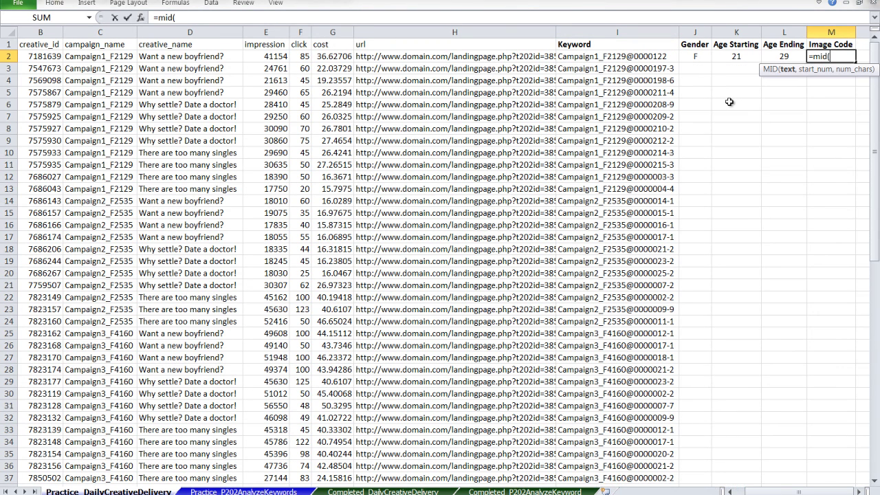
key(Left)
key(Left)
key(Left)
key(Left)
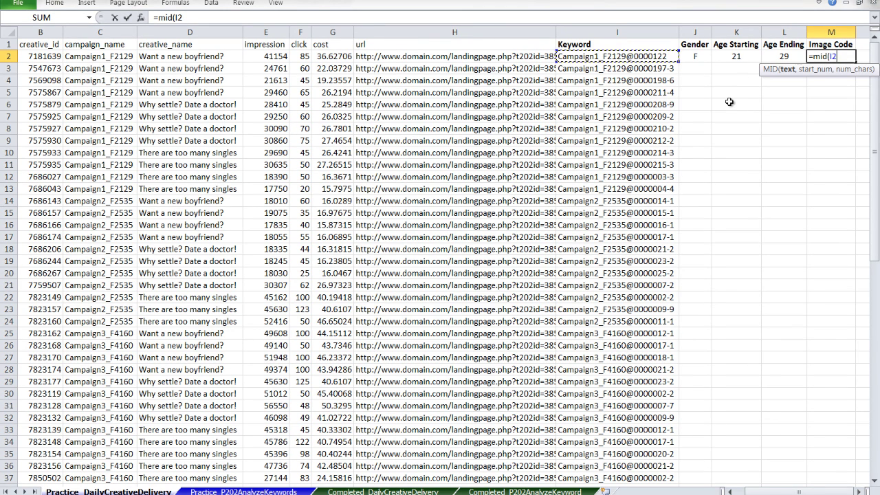
text(,fin)
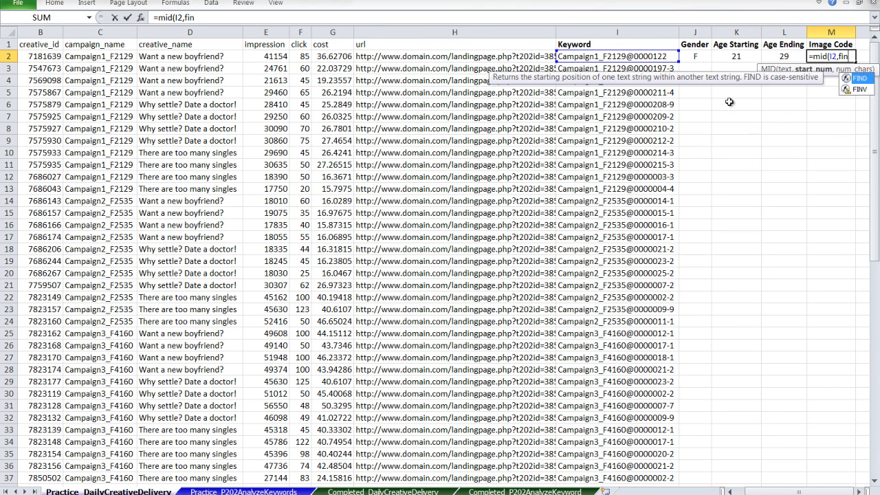
text(d()
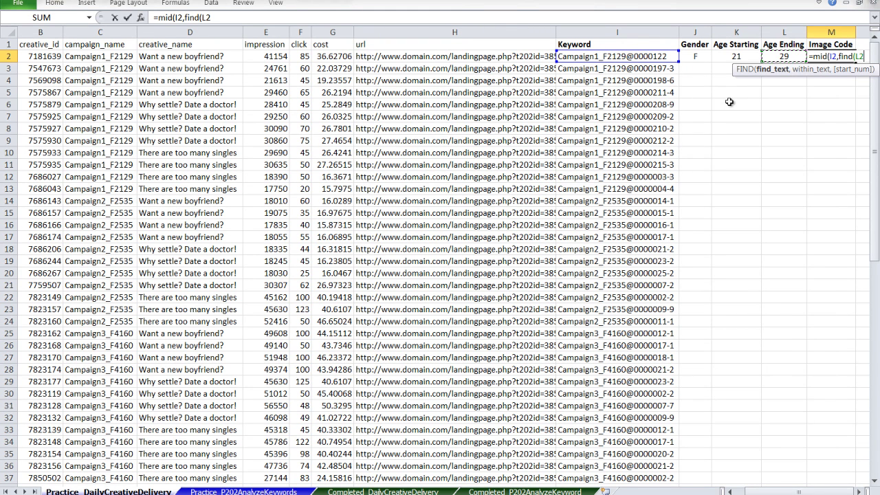
text("@",)
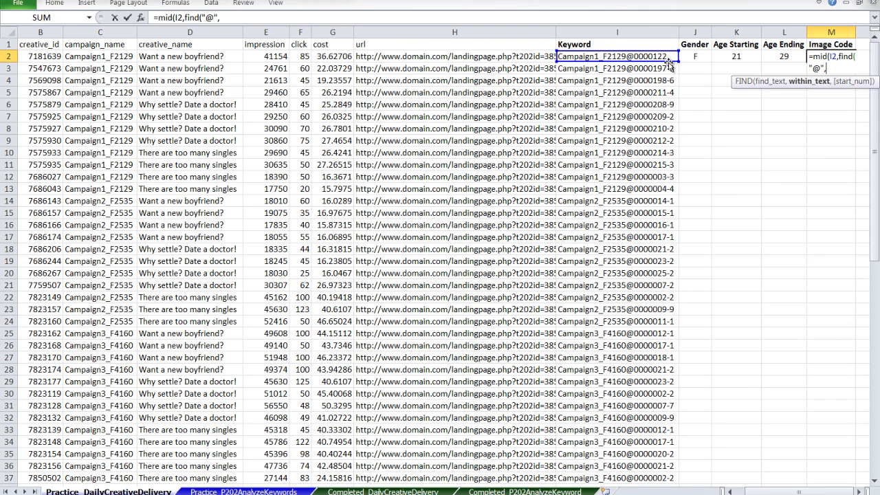
key(Left)
key(Left)
key(Left)
key(Left)
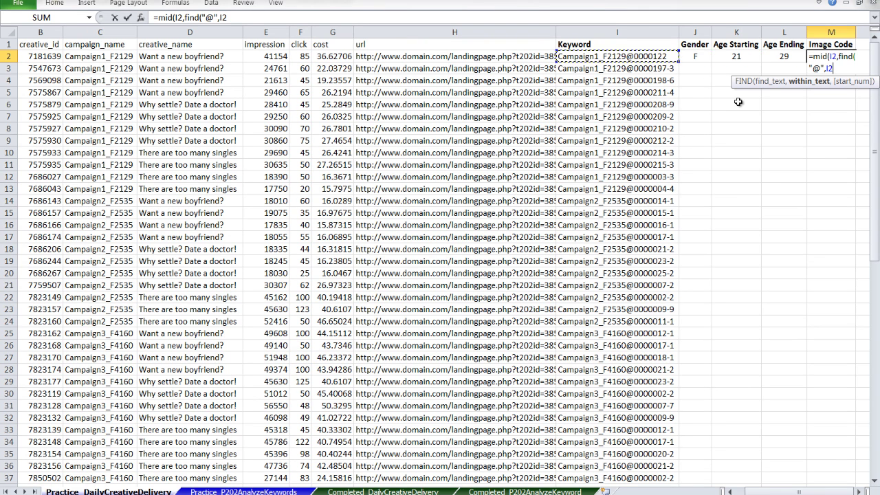
text())
text(+1)
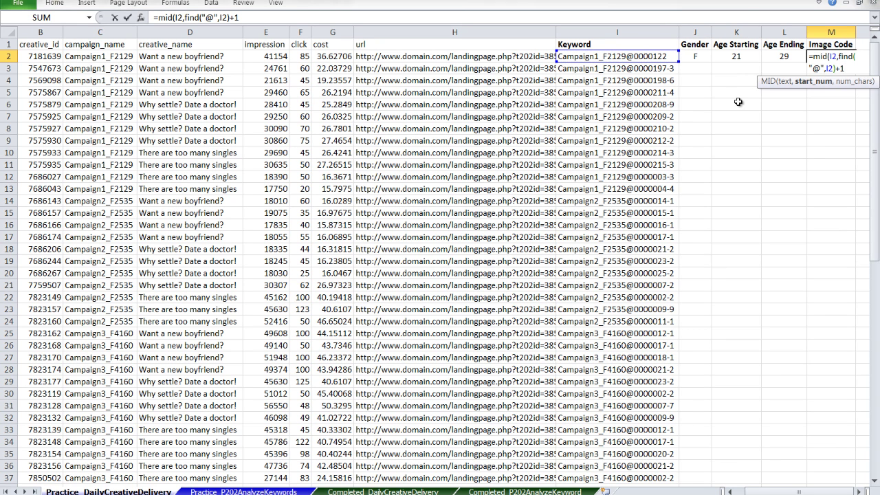
text(,)
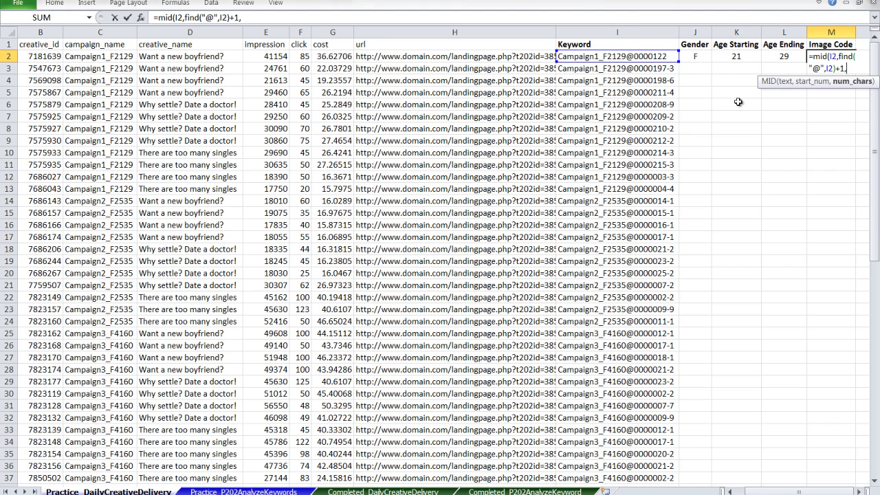
text(7))
key(ctrl+Return)
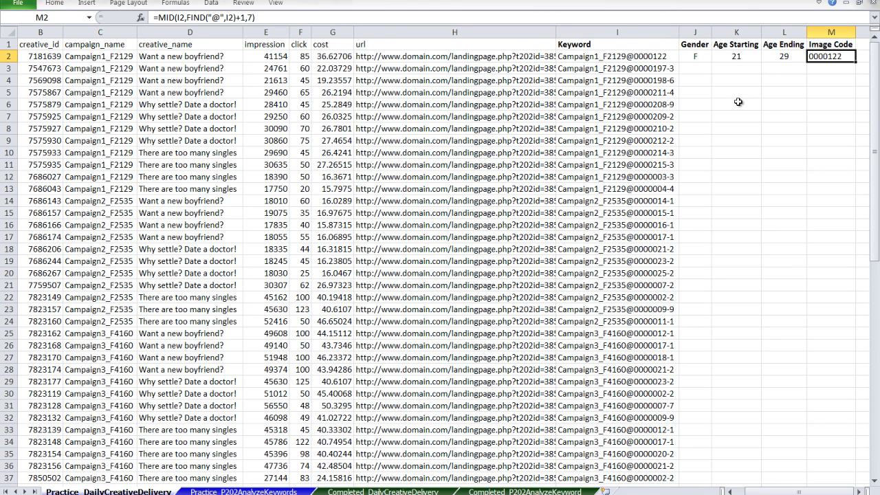
Fill the row-2 parsing formulas down to the last data row, 73
key(Left)
key(Left)
key(Left)
key(Left)
key(Right)
key(Right)
key(Right)
key(Right)
key(Left)
key(Left)
Give the Keyword to Image Code block I1:M73 a light grey fill
key(Left)
key(Left)
key(ctrl+Down)
key(Right)
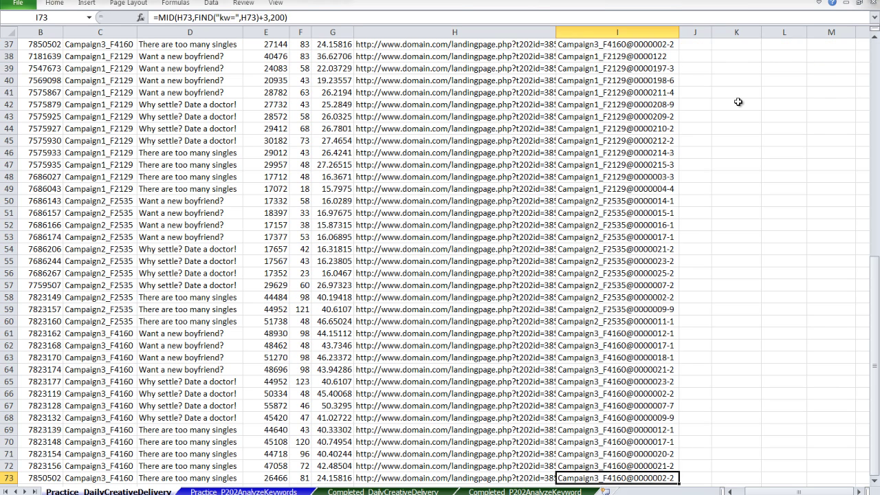
key(shift+Right)
key(shift+Right)
key(shift+Right)
key(ctrl+shift+Up)
key(ctrl+d)
key(Up)
key(Left)
key(shift+Right)
key(shift+Right)
key(shift+Right)
key(shift+Right)
key(ctrl+shift+Down)
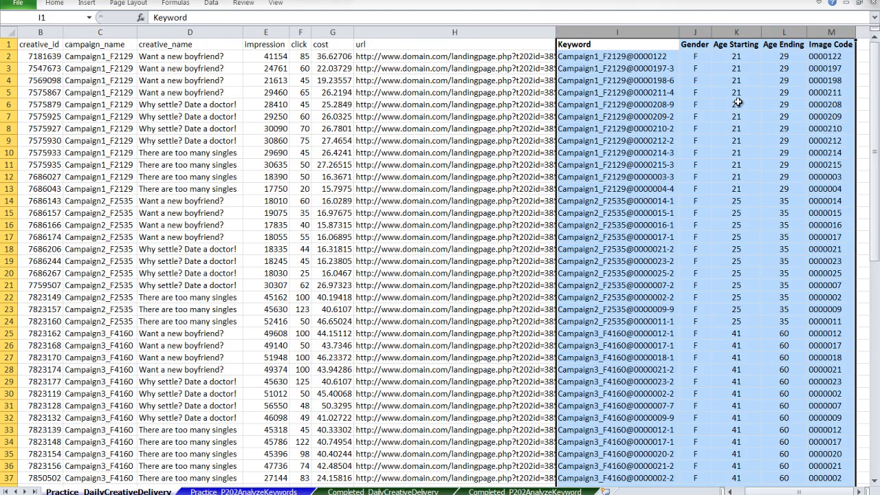
key(alt+h)
key(h)
key(Down)
key(Down)
key(Return)
key(Left)
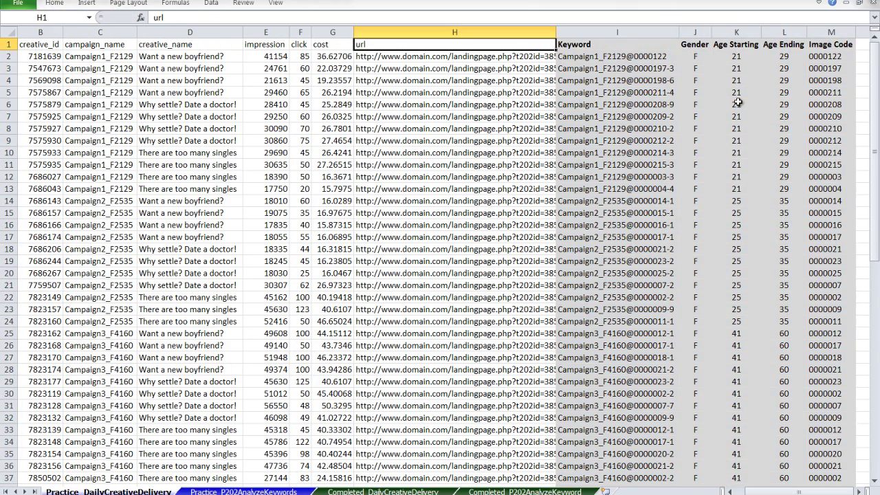
Select the parsed column headers from Keyword to Image Code to review them
key(Right)
key(ctrl+Right)
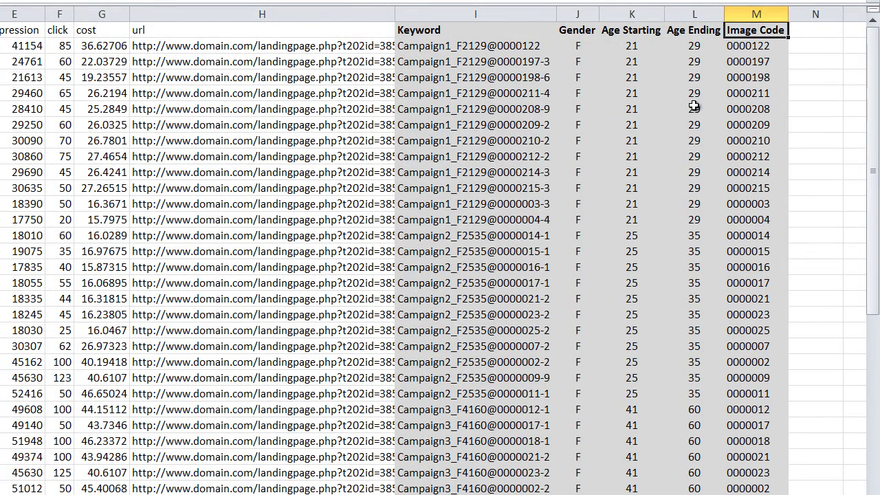
key(Left)
key(Left)
key(Left)
key(Left)
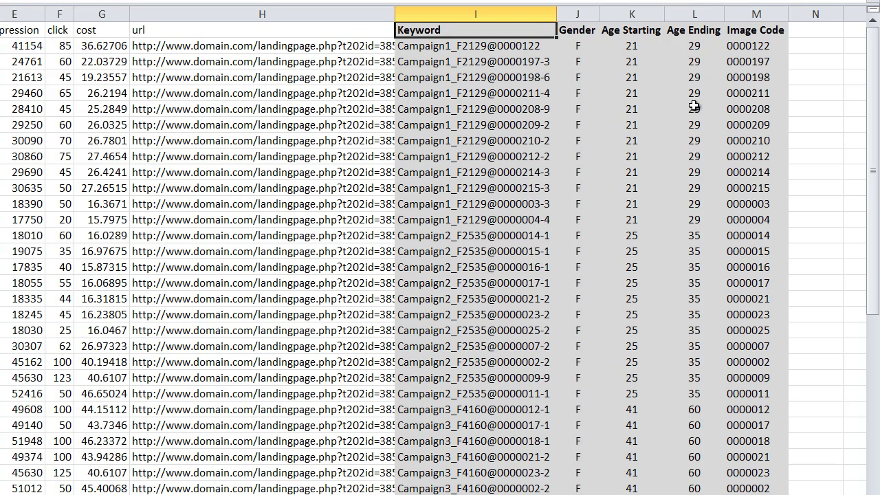
key(shift+Right)
key(shift+Right)
key(shift+Right)
key(shift+Right)
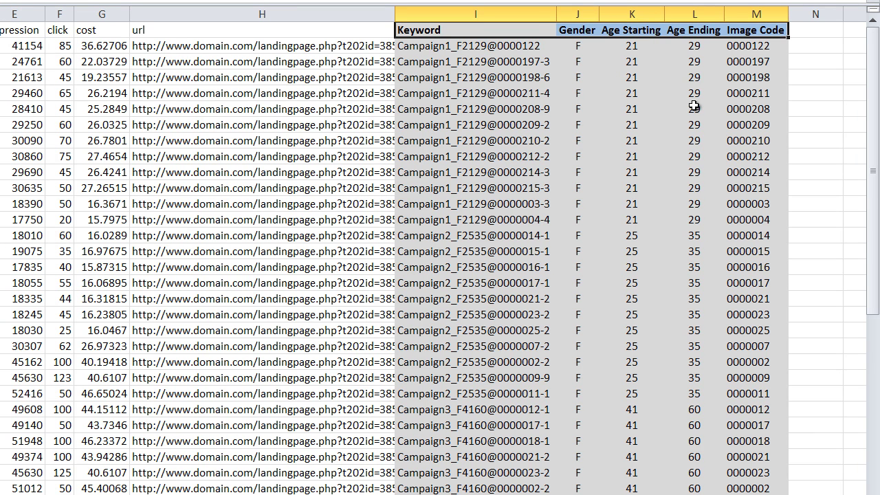
key(Down)
key(Up)
key(Left)
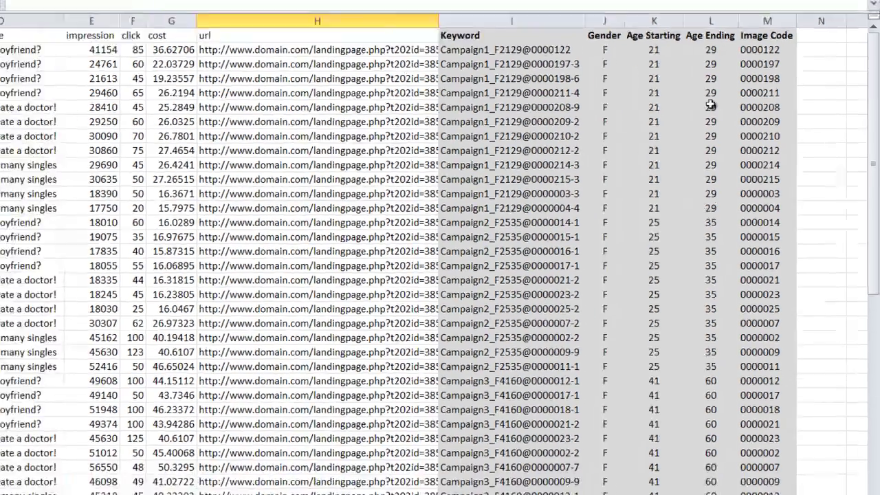
Navigate past the last data row down to row 500 and select from I500 across
key(ctrl+Down)
key(Down)
key(Down)
key(Down)
key(Down)
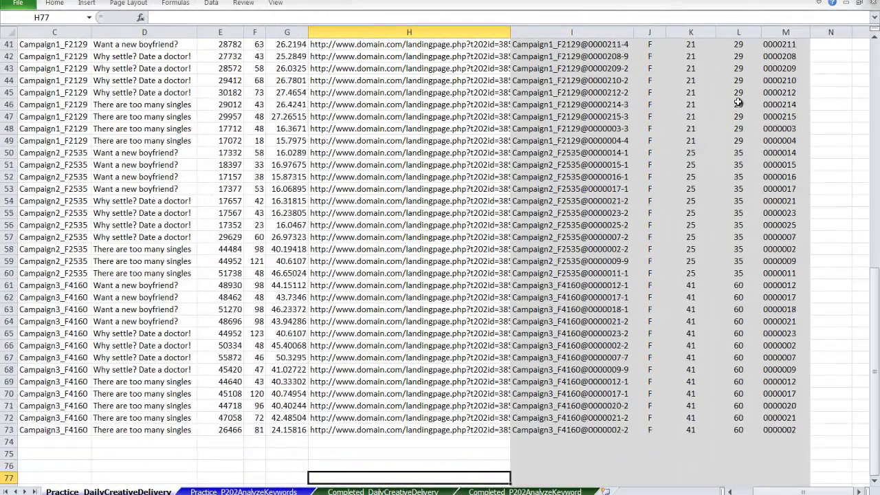
key(Up)
key(Up)
key(Up)
key(Up)
key(Up)
key(Down)
key(Down)
key(Right)
key(Up)
key(Down)
key(Down)
key(Page_Down)
key(Page_Down)
key(Page_Down)
key(Page_Down)
key(Page_Down)
key(Page_Down)
key(Page_Down)
key(Page_Down)
key(Page_Down)
key(Page_Down)
key(Page_Down)
key(Page_Down)
key(Up)
key(Up)
key(Up)
key(Up)
key(Up)
key(Up)
key(Up)
key(Up)
key(Up)
key(Up)
key(Up)
key(Up)
key(Up)
key(Up)
key(Up)
key(Up)
key(Up)
key(Up)
key(Up)
key(shift+Right)
key(shift+Right)
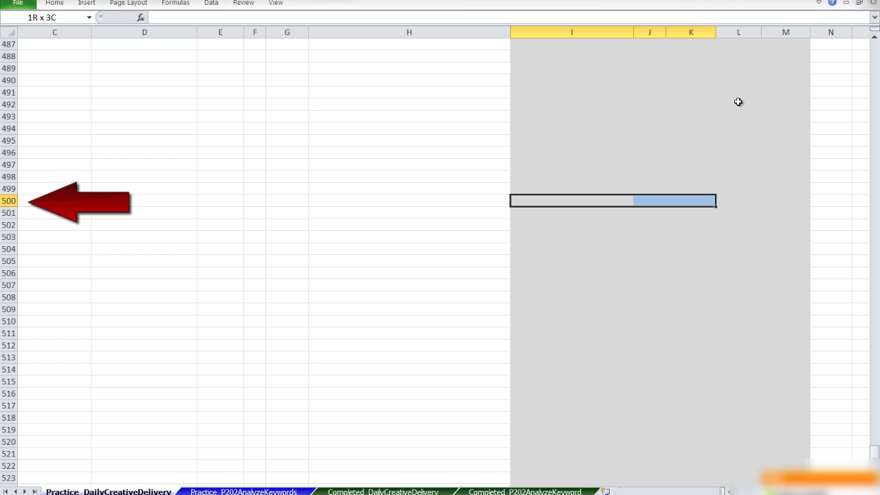
Select I74:M500 and fill the parsing formulas down to row 500
key(shift+Right)
key(shift+Right)
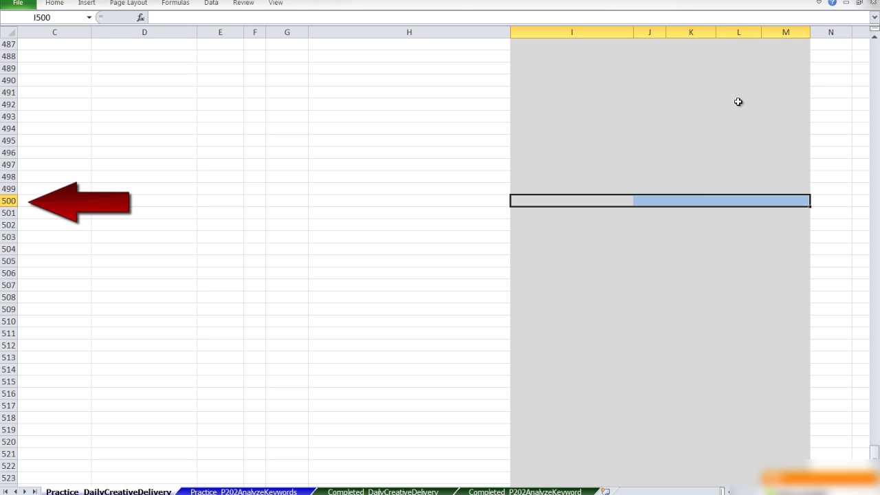
key(ctrl+shift+Up)
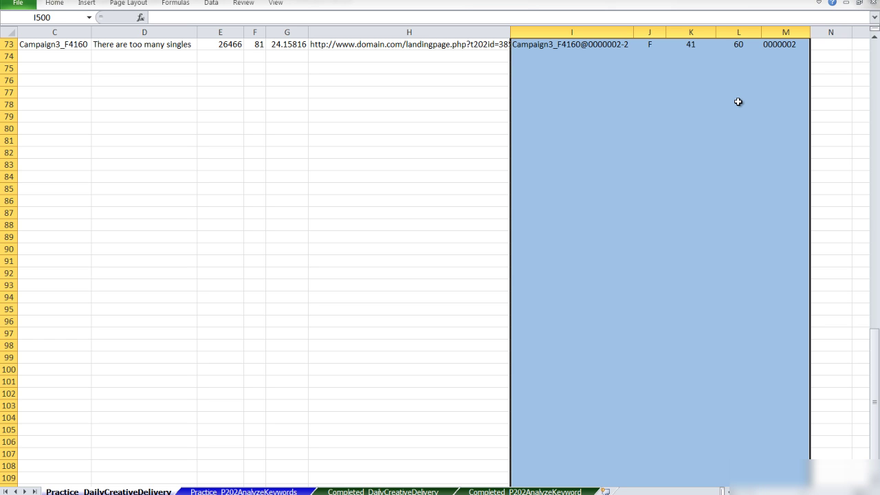
key(ctrl+d)
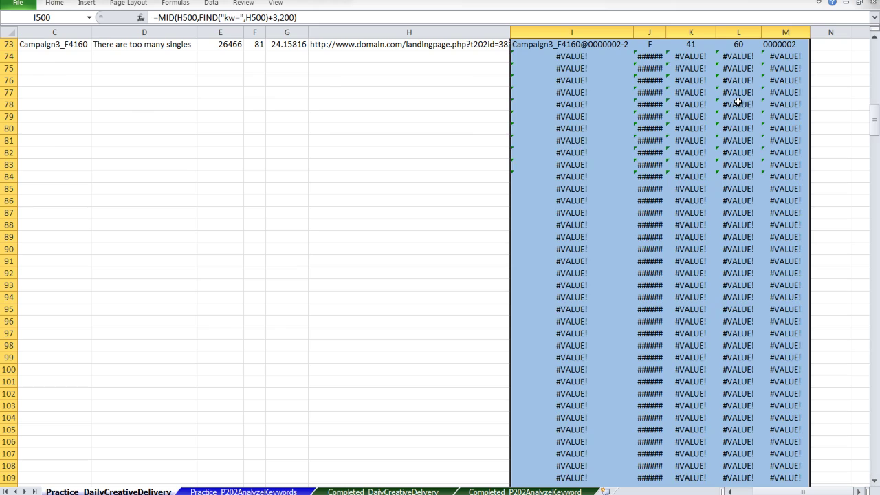
Open the #VALUE! formula in the first empty-row cell I74 for editing
key(ctrl+Up)
key(Page_Down)
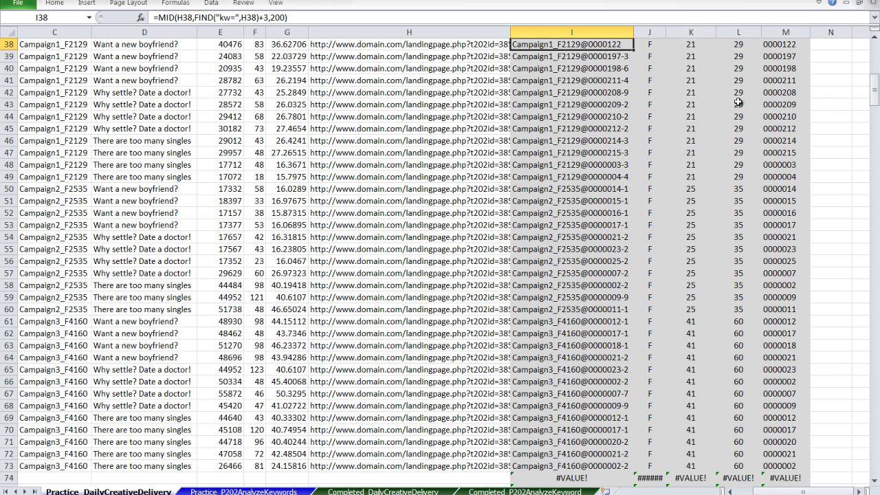
scroll(738, 102, down, 8)
click(545, 190)
key(F2)
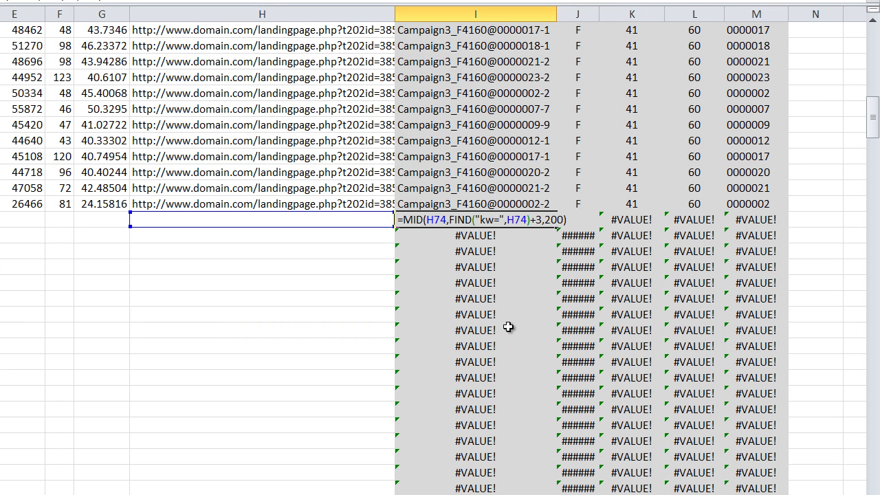
Wrap I74's Keyword formula as =IF(C74="","",MID(H74,...)) so empty rows return blank
text(if()
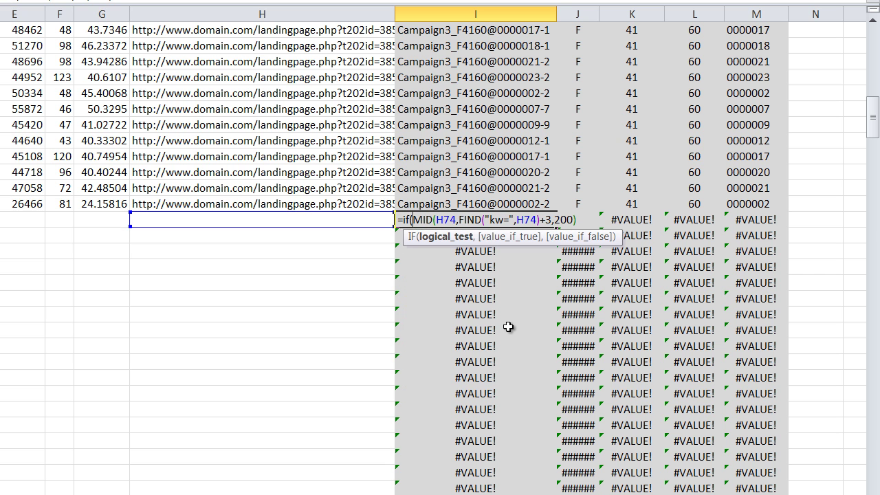
text(C74)
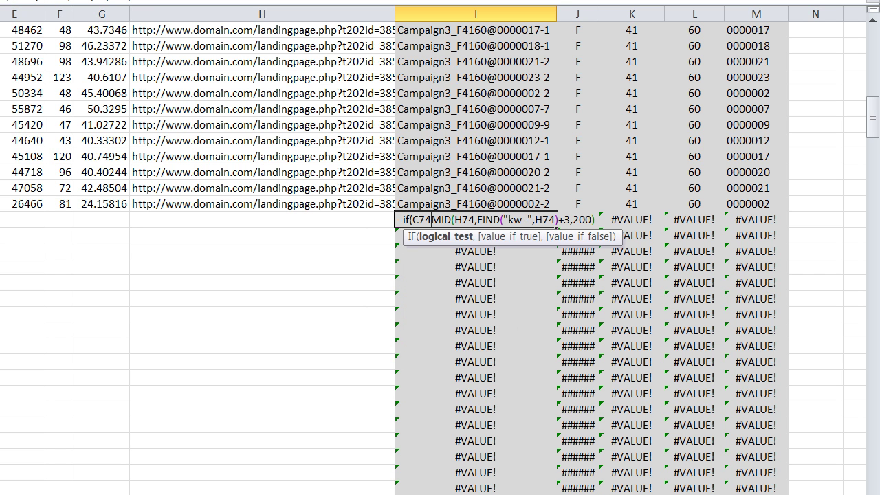
text(="",)
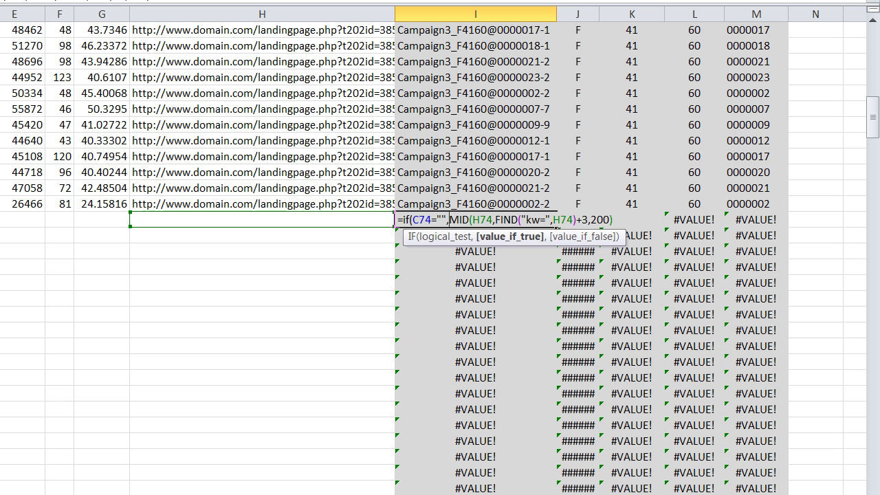
text("",MID(H74)
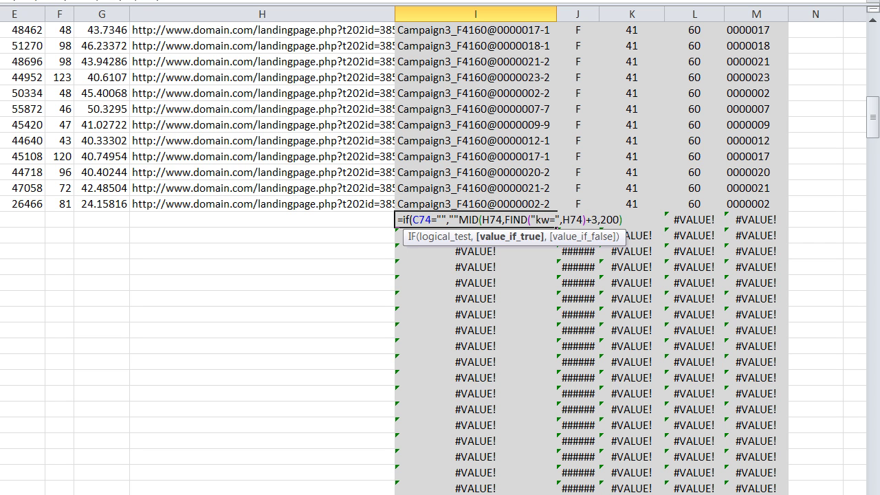
text(,)
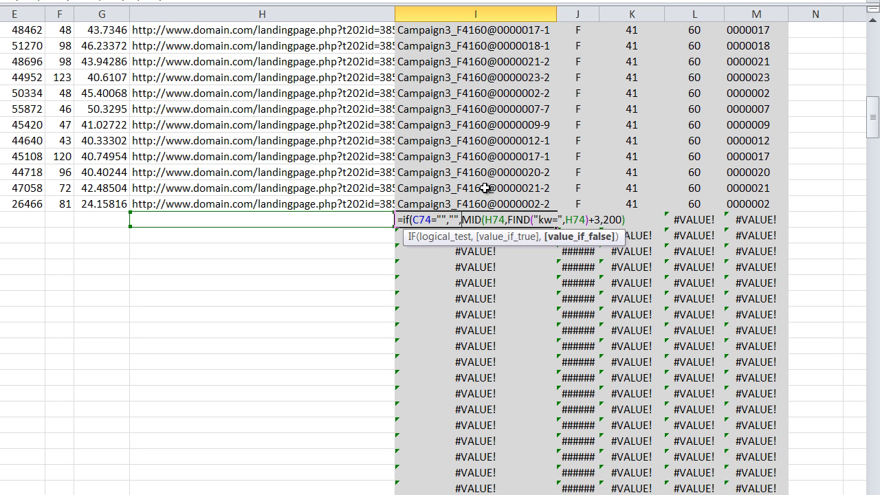
click(647, 222)
key(ctrl+Return)
Paste the IF-wrapped Keyword formula down column I from I2 to the end
key(Left)
key(Right)
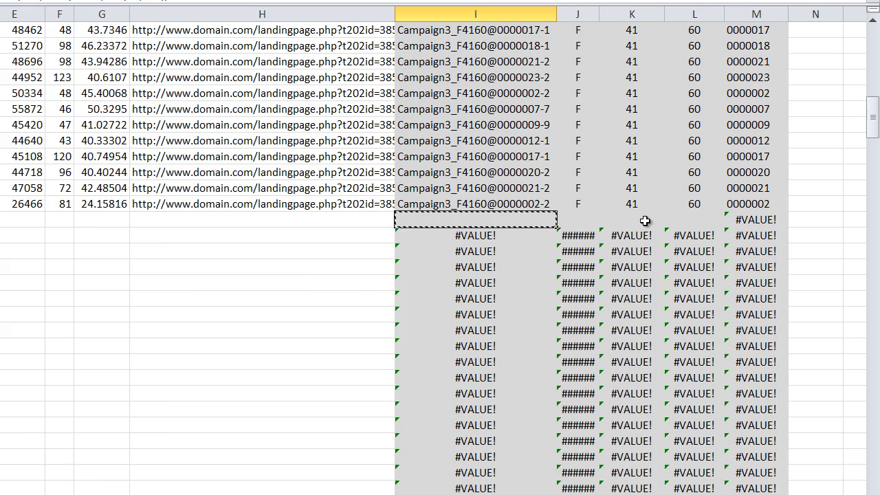
key(ctrl+Up)
key(Down)
key(ctrl+shift+Down)
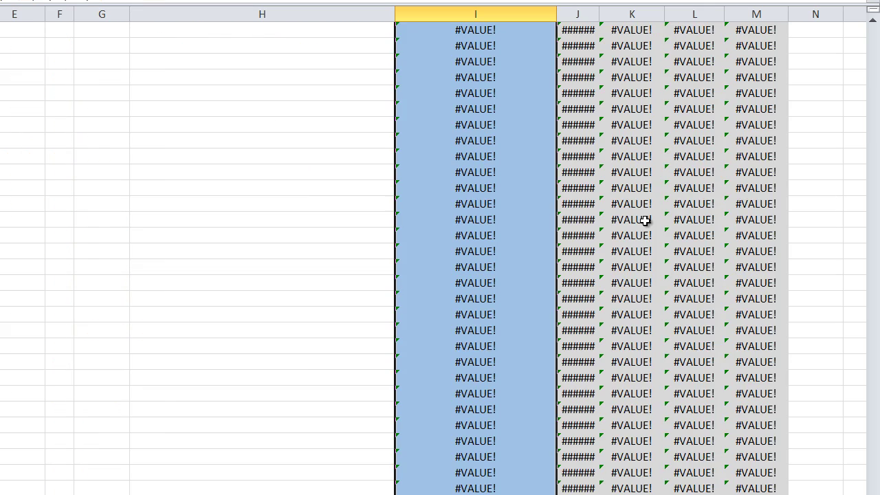
key(ctrl+v)
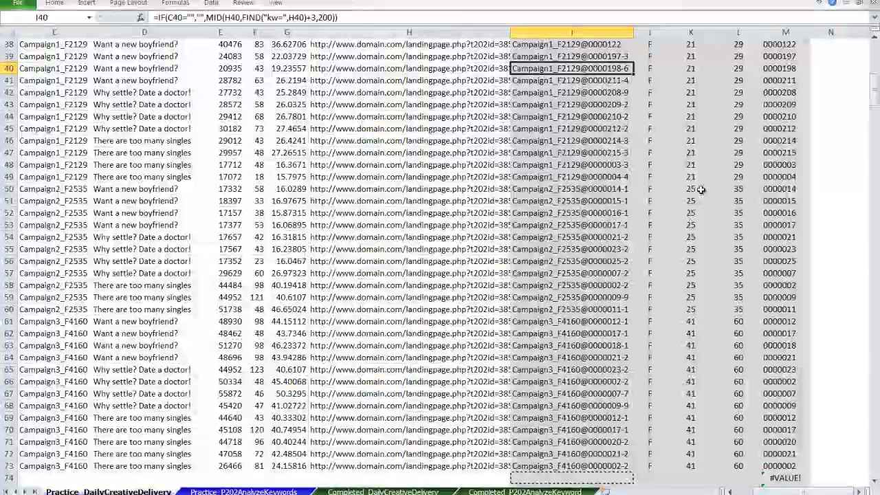
scroll(688, 190, down, 7)
Prefix M74's Image Code formula with the IF(C74="","", test copied from I74
click(570, 256)
click(568, 226)
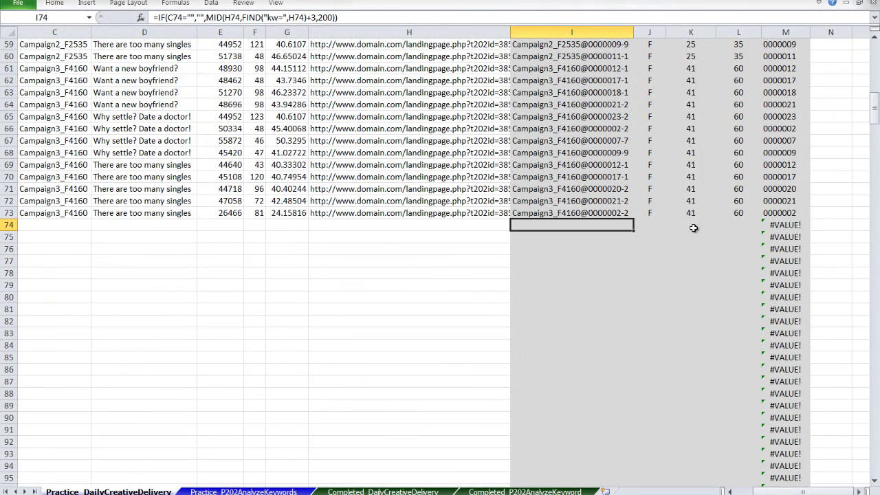
click(783, 225)
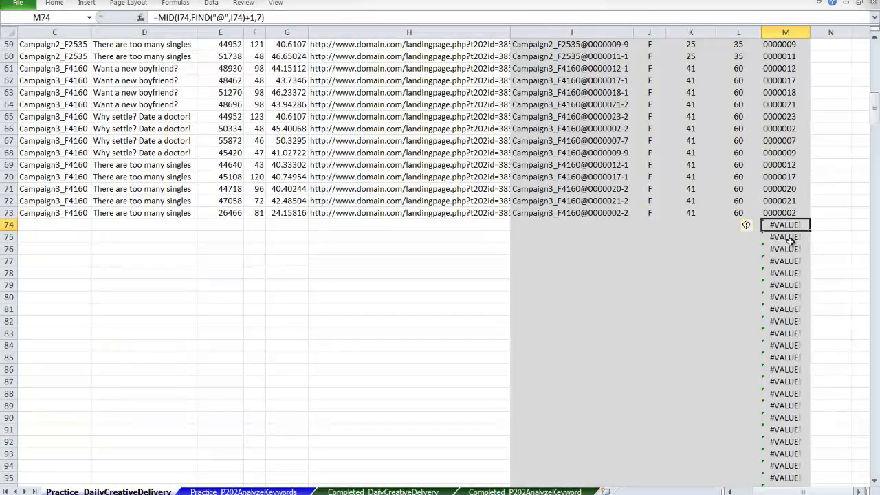
click(529, 227)
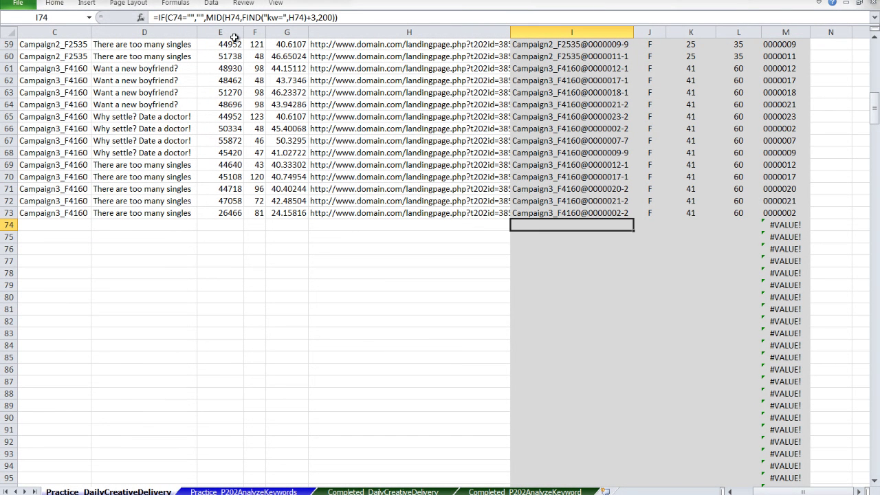
drag(158, 18, 206, 19)
key(ctrl+c)
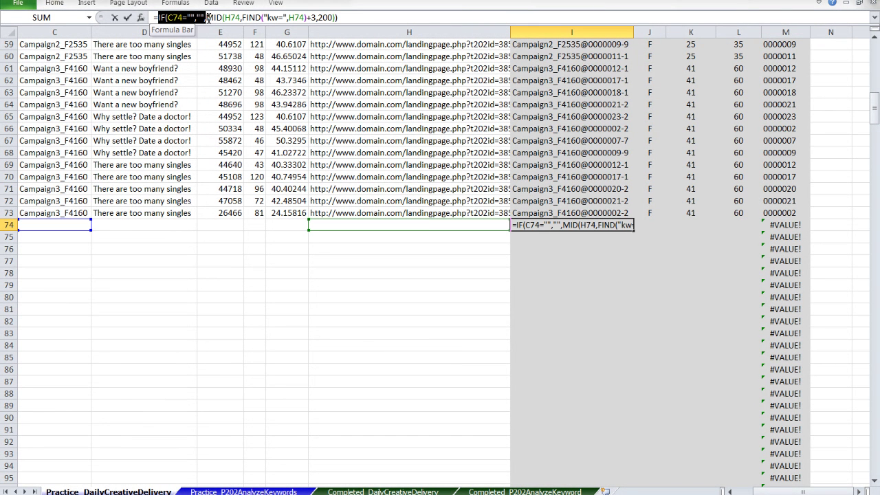
key(Escape)
double_click(777, 225)
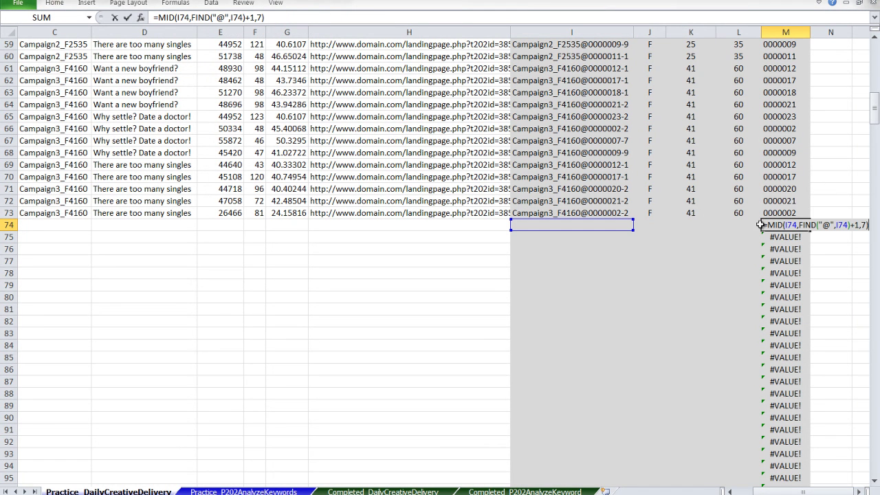
key(ctrl+v)
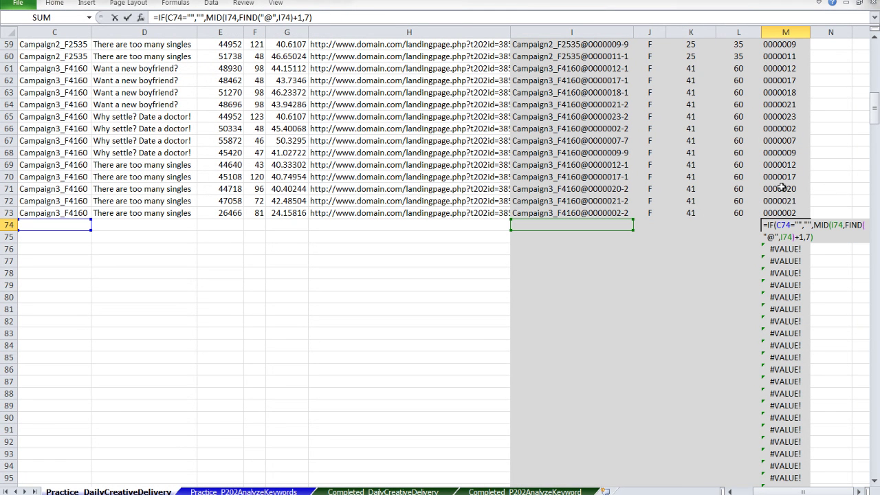
key(End)
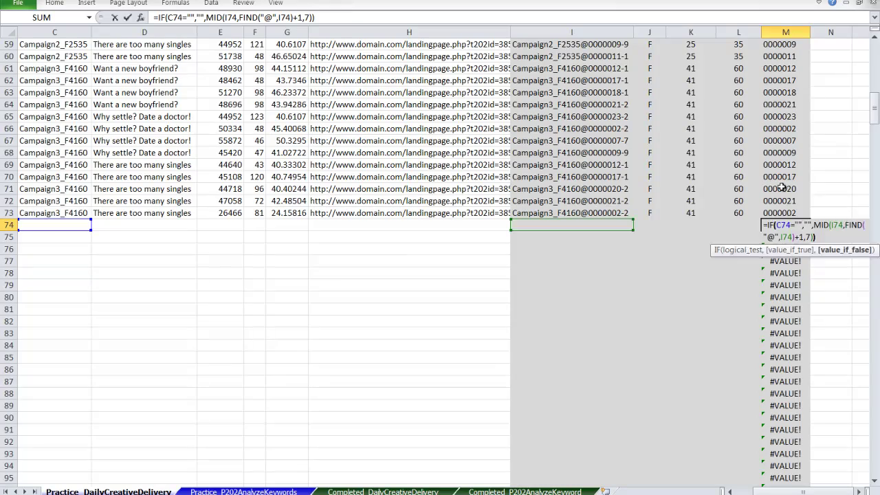
key(ctrl+Return)
Paste the IF-wrapped Image Code formula down column M from M2
key(ctrl+Up)
key(Down)
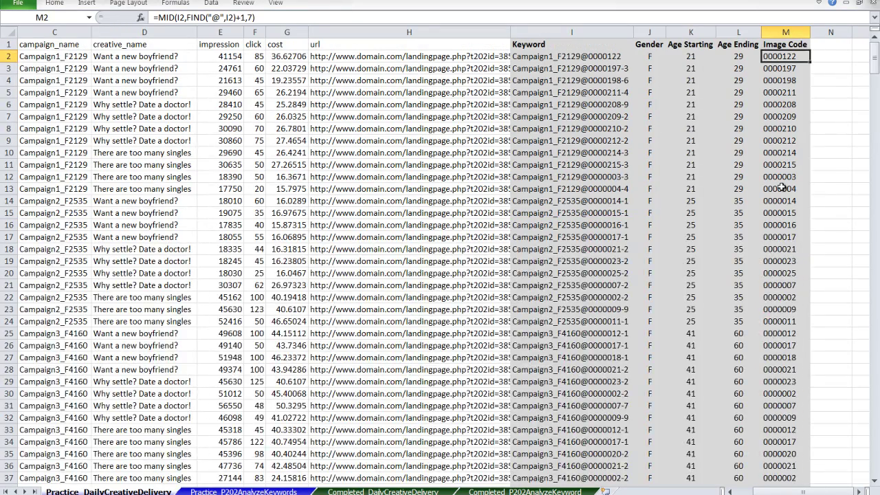
key(ctrl+shift+Down)
key(ctrl+v)
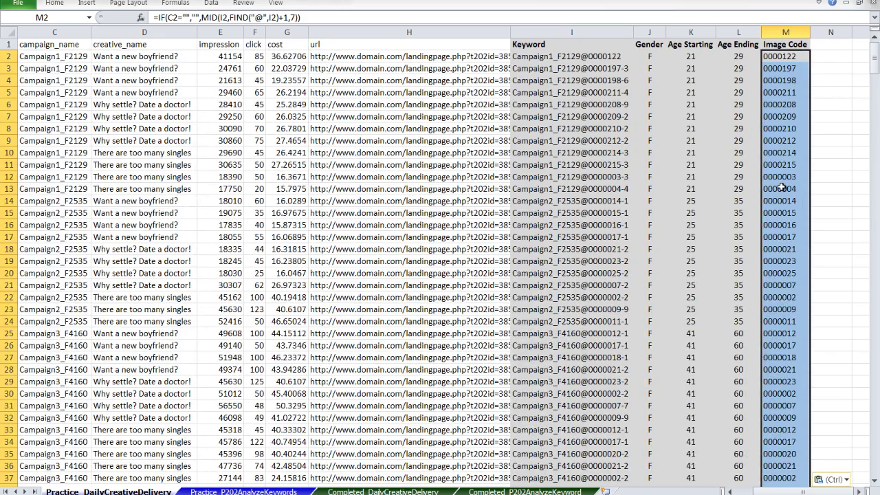
key(Left)
key(Page_Down)
Copy the last data row 73, from date through url
scroll(700, 219, down, 2)
scroll(700, 218, down, 4)
click(784, 263)
click(639, 273)
click(516, 321)
click(515, 273)
key(Up)
key(Up)
key(Left)
key(Left)
key(Left)
key(Left)
key(Left)
key(Left)
key(shift+Right)
key(shift+Right)
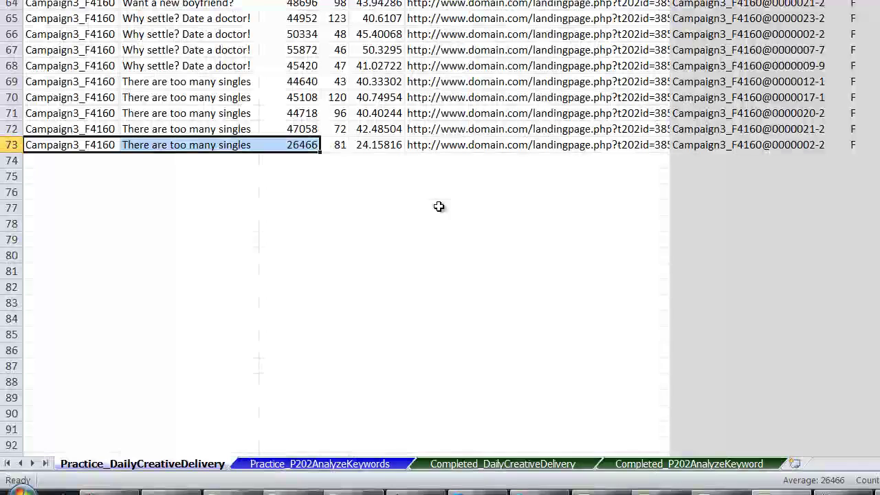
key(shift+Right)
key(shift+Right)
key(Home)
key(shift+Right)
key(shift+Right)
key(shift+Right)
key(shift+Right)
key(shift+Right)
key(shift+Right)
key(shift+Right)
key(shift+Right)
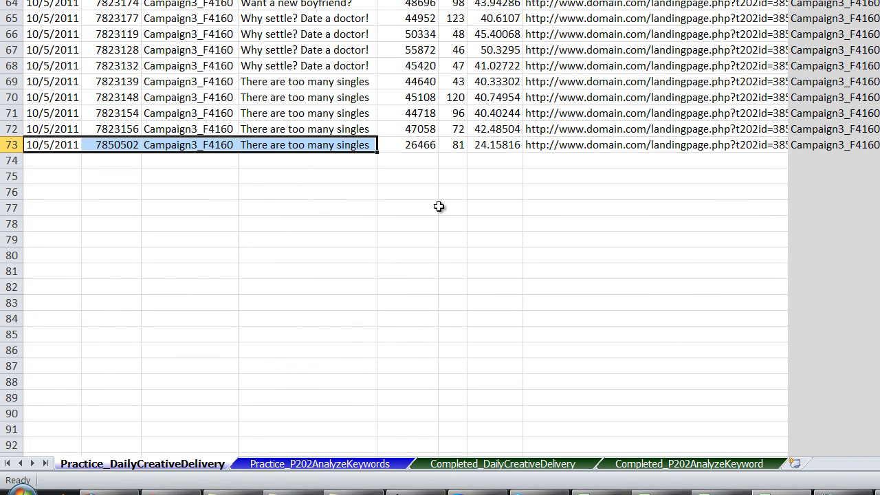
key(shift+Left)
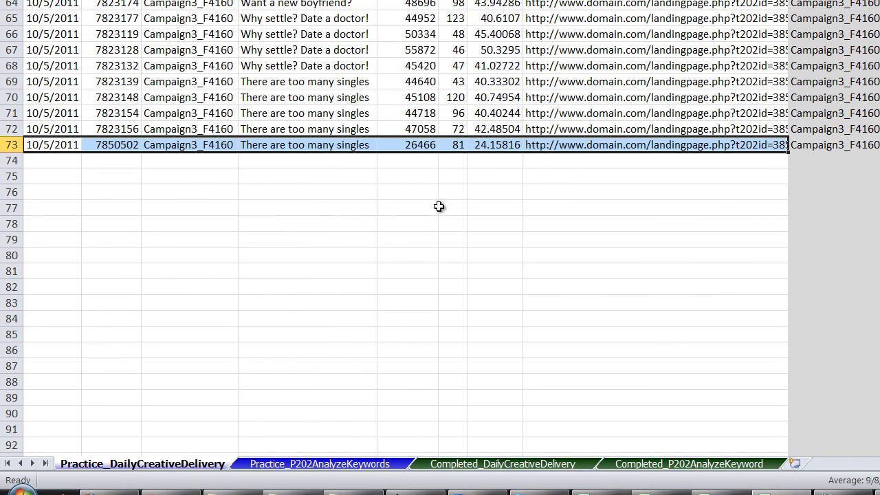
key(ctrl+c)
Paste row 73 into row 74, yielding Campaign3_F4160@0000002-2, F, 41, 60, 0000002
key(Down)
key(ctrl+v)
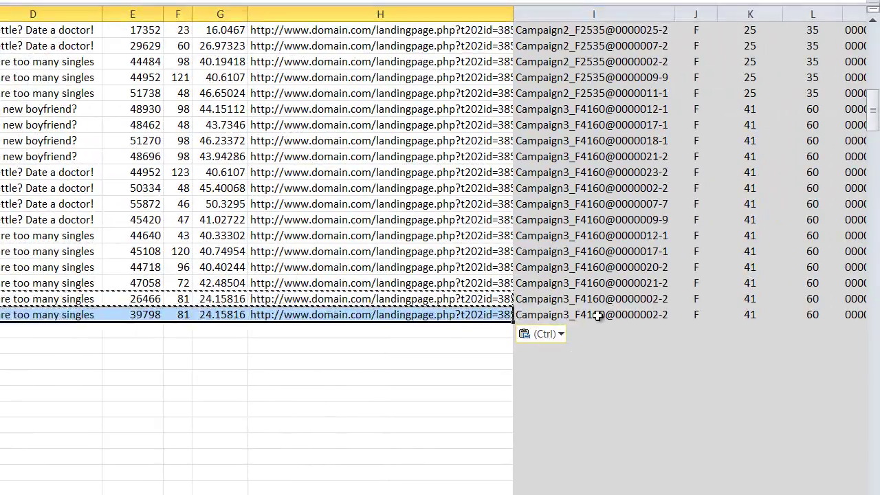
click(874, 161)
key(Right)
key(Right)
key(Right)
key(Right)
key(Left)
key(Left)
key(Left)
key(ctrl+Up)
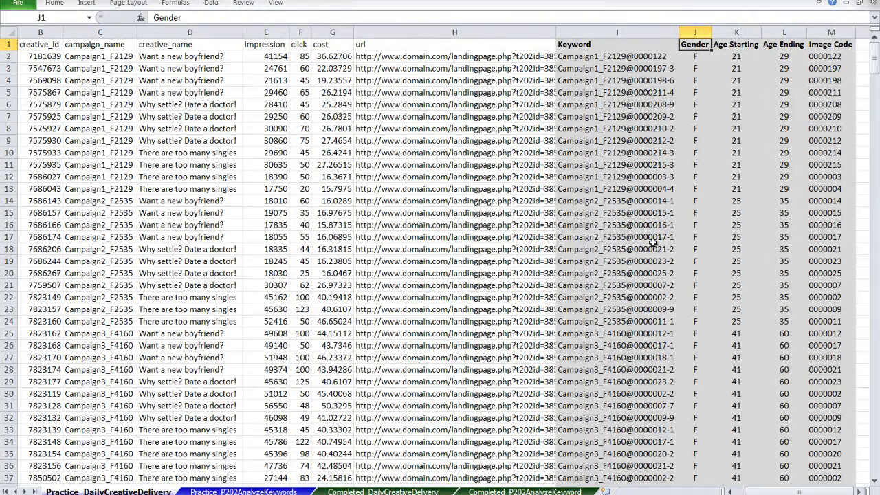